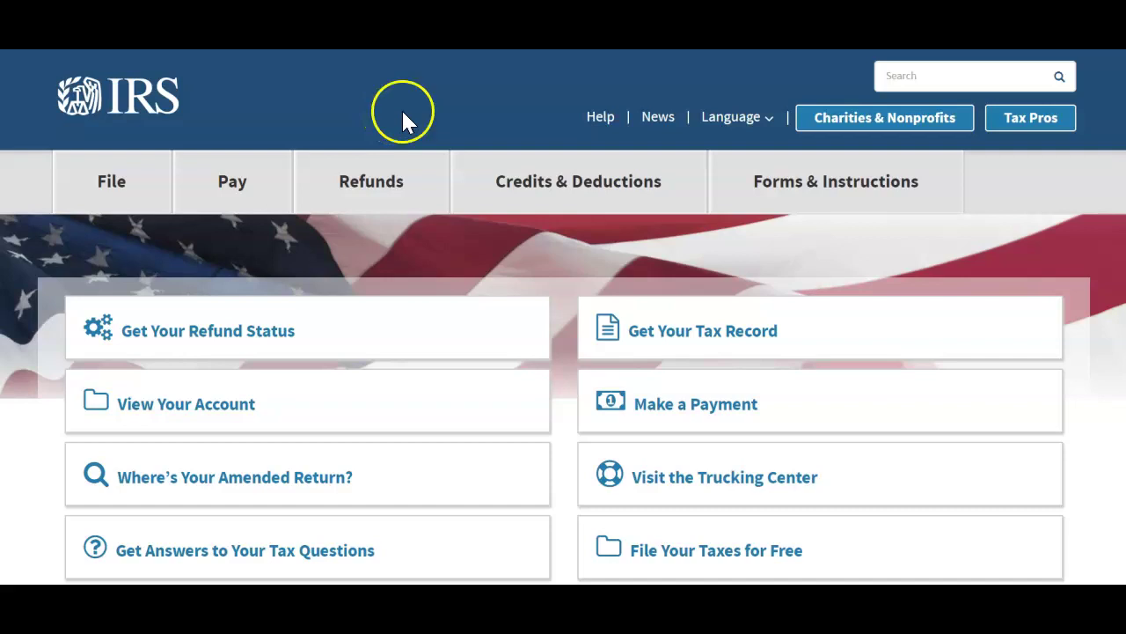
{"action": "scroll", "coordinate": [393, 123], "scroll_direction": "down", "scroll_amount": 1}
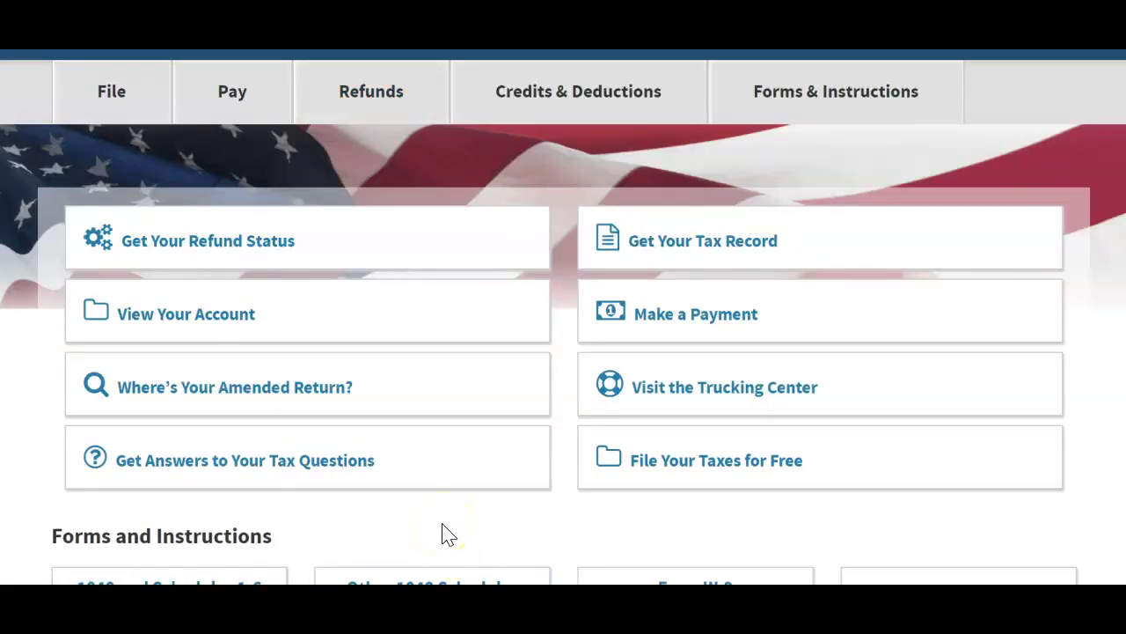
{"action": "scroll", "coordinate": [442, 532], "scroll_direction": "down", "scroll_amount": 2}
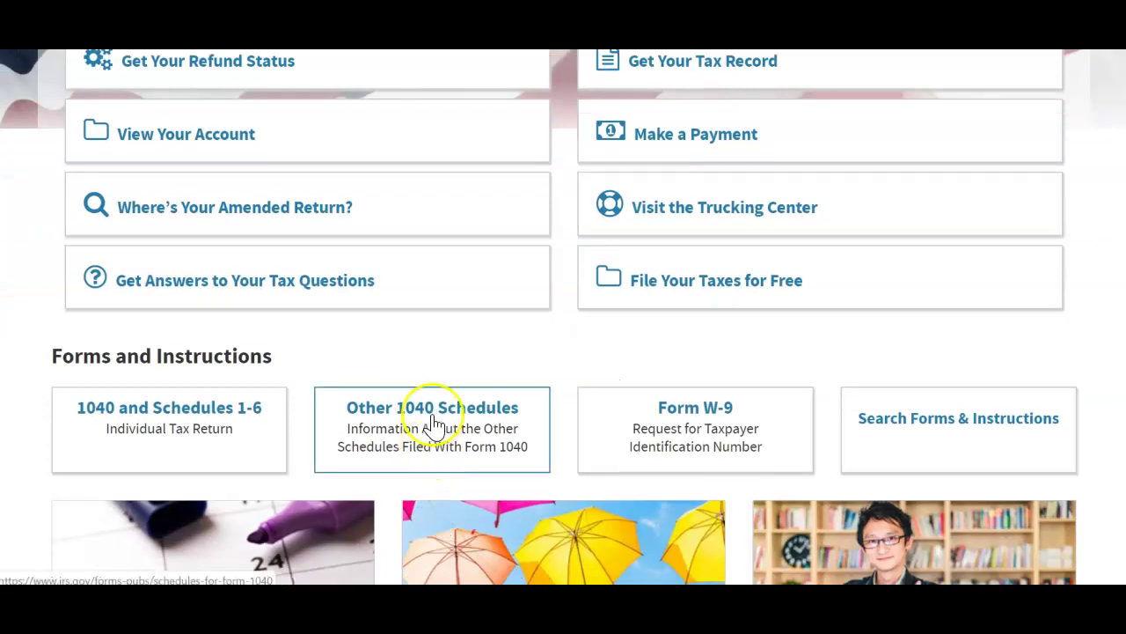
{"action": "scroll", "coordinate": [442, 302], "scroll_direction": "down", "scroll_amount": 3}
{"action": "scroll", "coordinate": [444, 302], "scroll_direction": "down", "scroll_amount": 3}
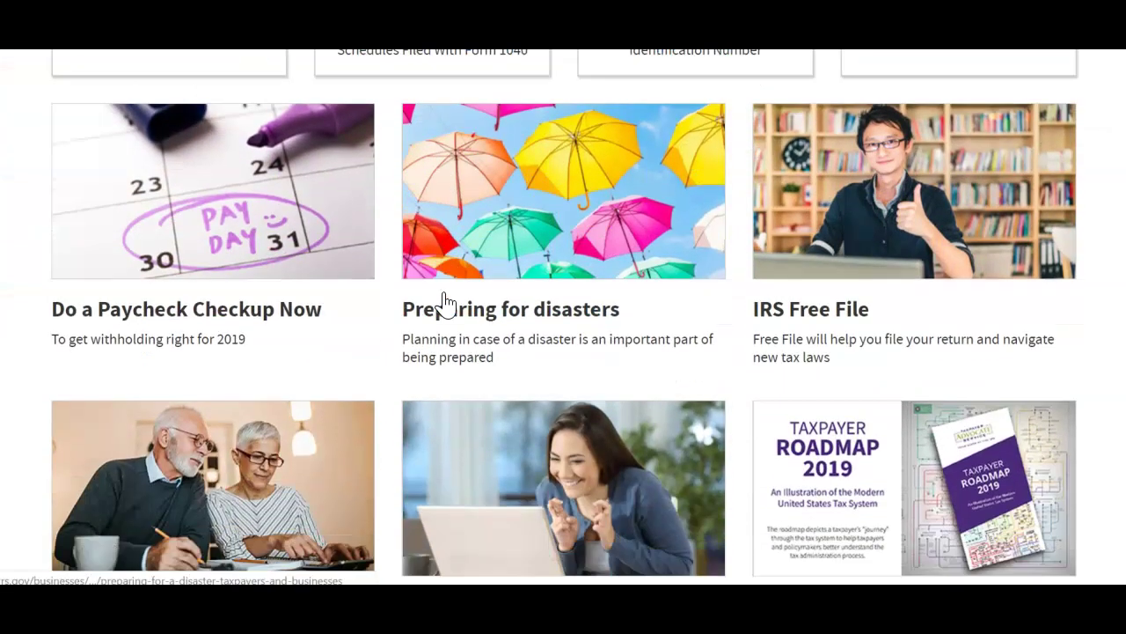
{"action": "scroll", "coordinate": [444, 301], "scroll_direction": "down", "scroll_amount": 2}
{"action": "scroll", "coordinate": [445, 302], "scroll_direction": "down", "scroll_amount": 2}
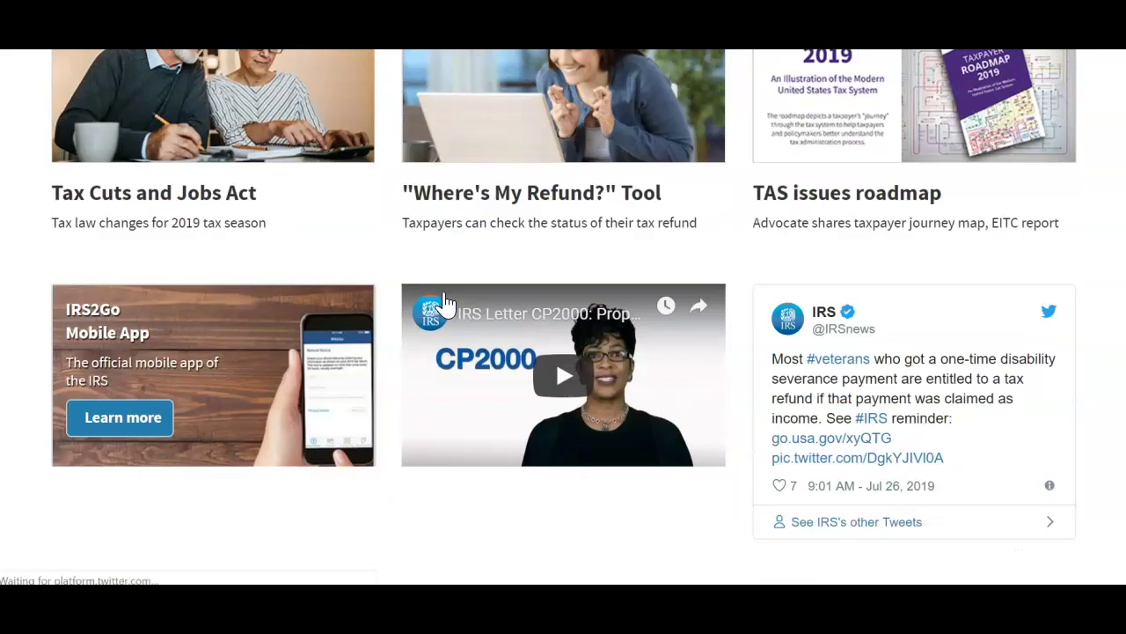
{"action": "scroll", "coordinate": [444, 302], "scroll_direction": "down", "scroll_amount": 4}
{"action": "scroll", "coordinate": [445, 302], "scroll_direction": "down", "scroll_amount": 1}
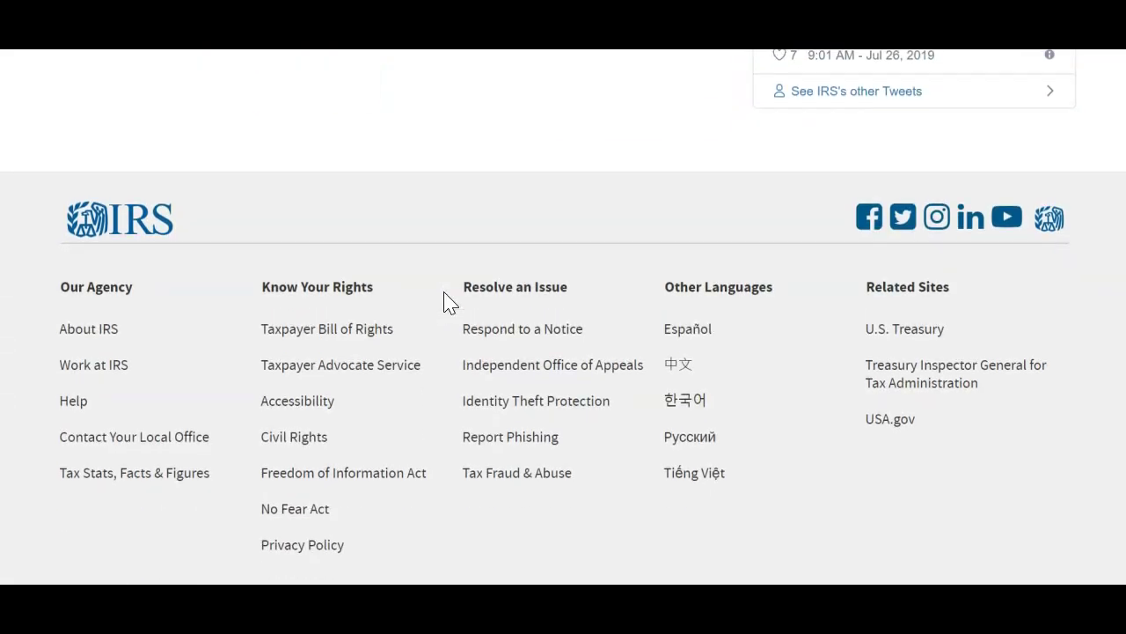
{"action": "scroll", "coordinate": [444, 301], "scroll_direction": "up", "scroll_amount": 15}
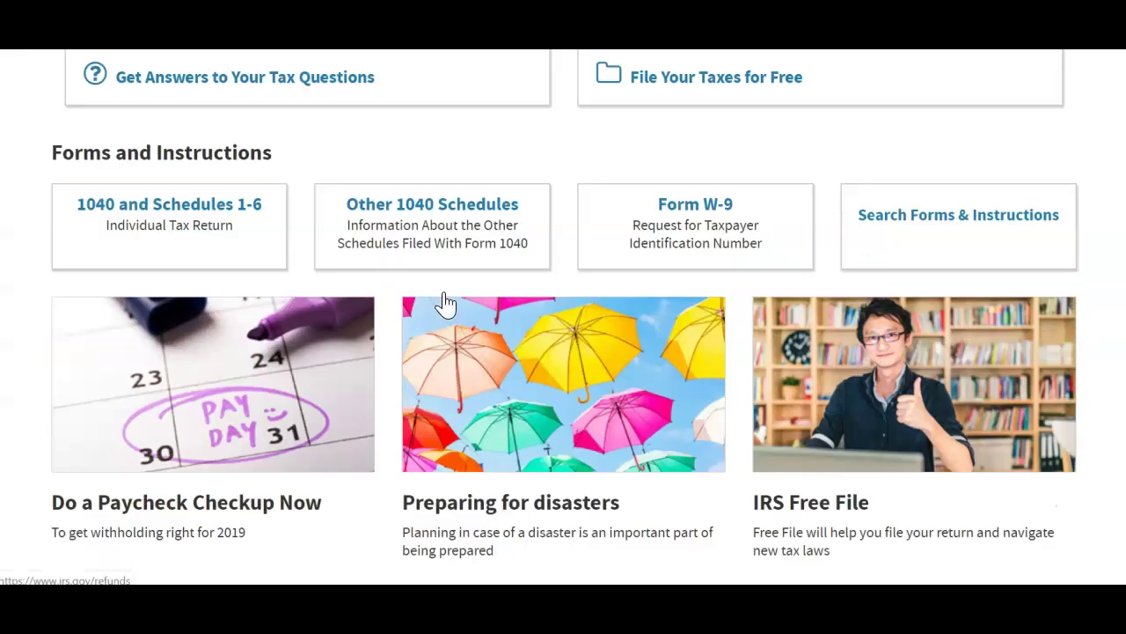
{"action": "scroll", "coordinate": [444, 302], "scroll_direction": "down", "scroll_amount": 1}
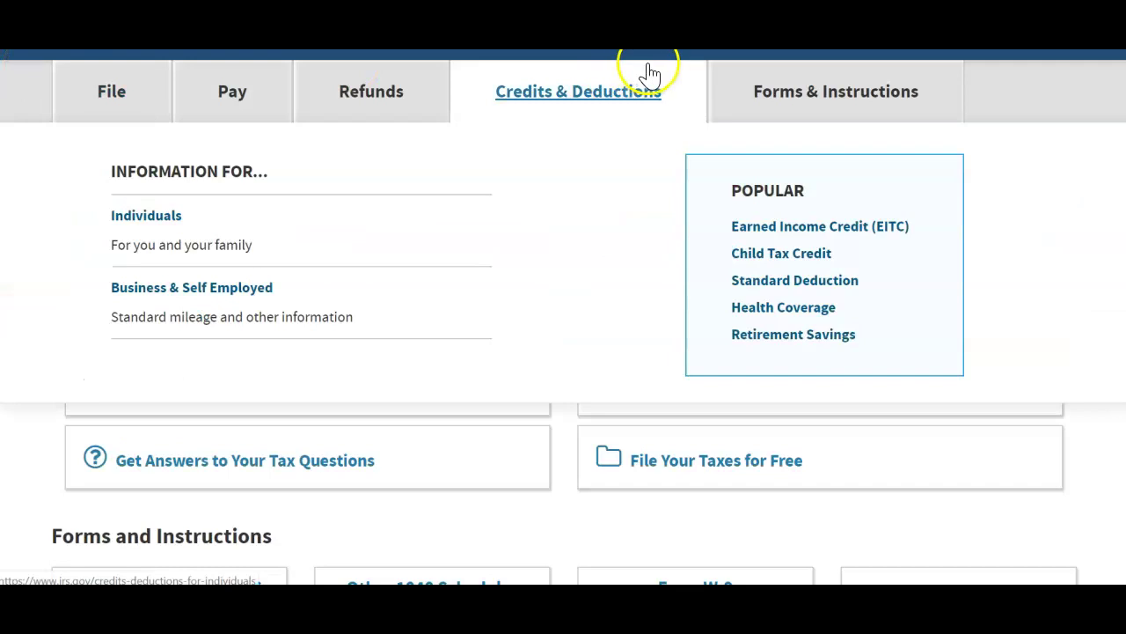
Step: Go to IRS.gov's Apply for an Employer Identification Number (EIN) Online page via File > Popular
{"action": "mouse_move", "coordinate": [737, 100]}
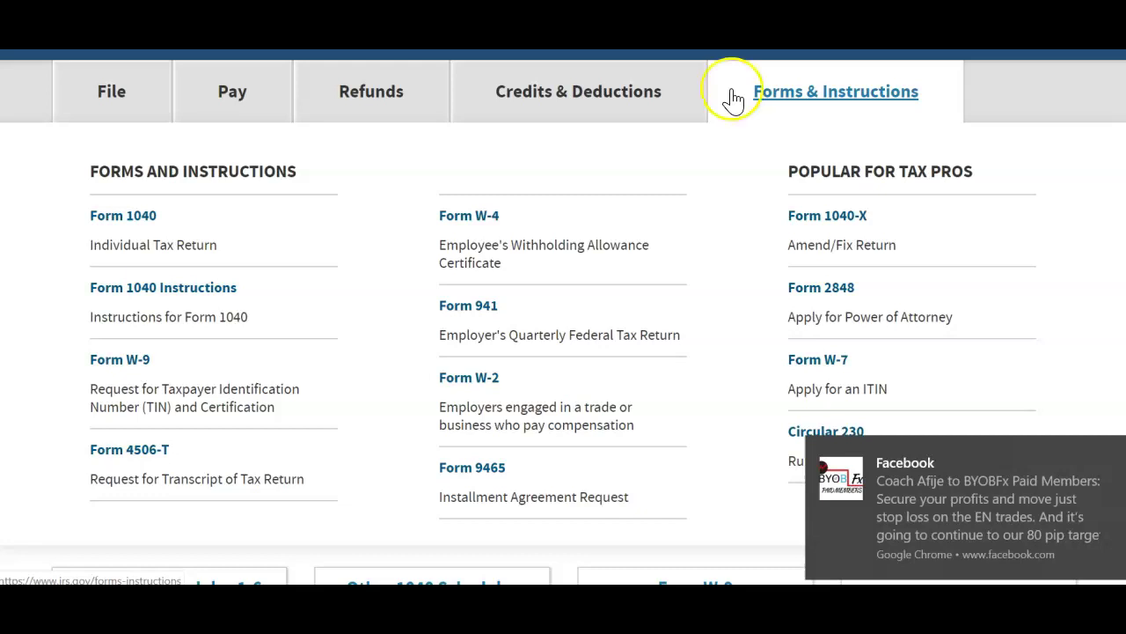
{"action": "mouse_move", "coordinate": [197, 104]}
{"action": "mouse_move", "coordinate": [76, 104]}
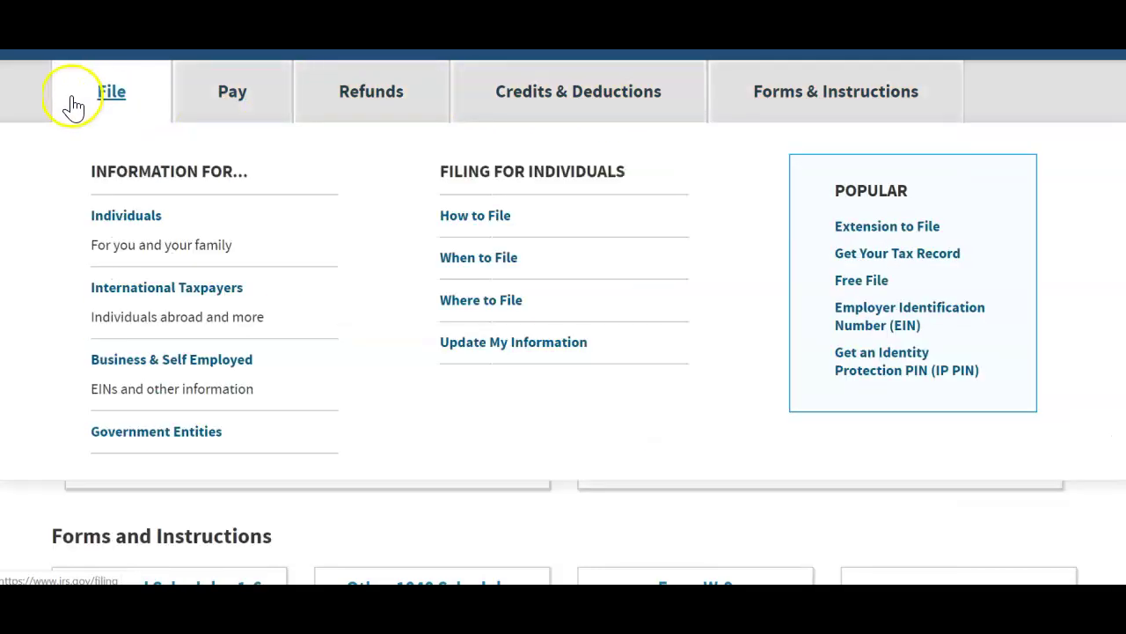
{"action": "left_click", "coordinate": [153, 363]}
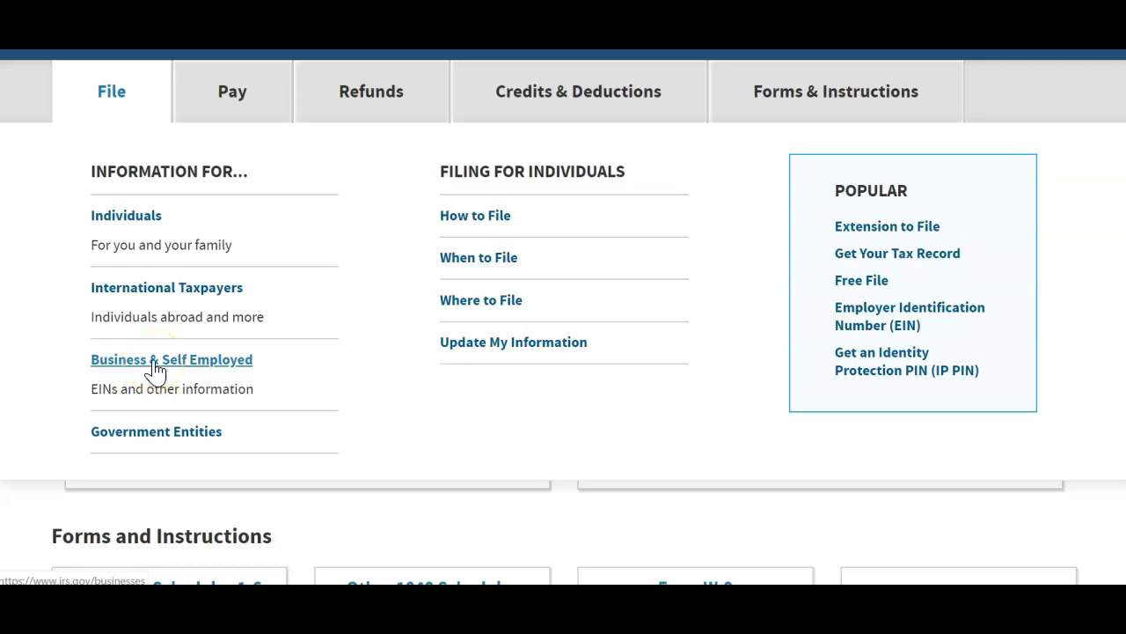
{"action": "left_click", "coordinate": [894, 321]}
{"action": "left_click", "coordinate": [297, 229]}
{"action": "scroll", "coordinate": [311, 234], "scroll_direction": "down", "scroll_amount": 1}
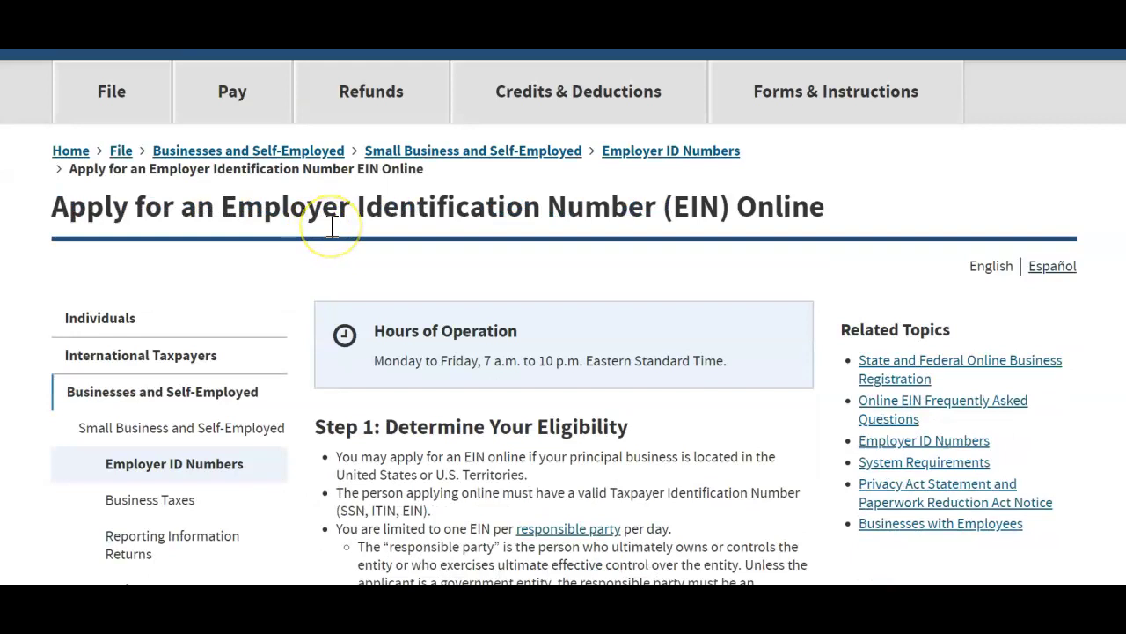
{"action": "scroll", "coordinate": [331, 226], "scroll_direction": "down", "scroll_amount": 1}
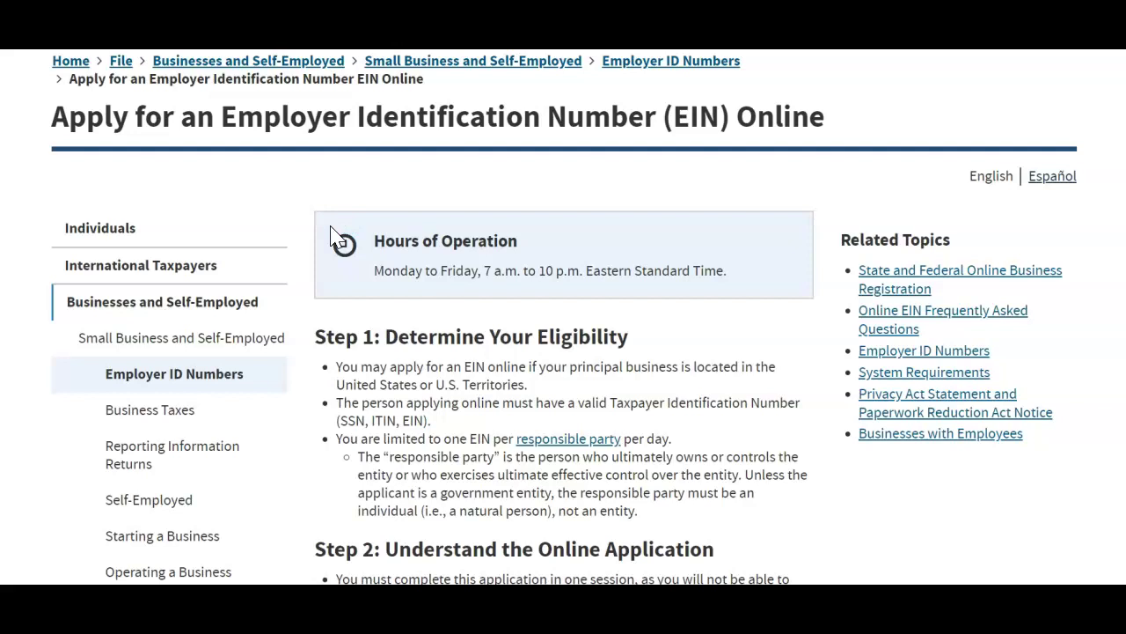
{"action": "scroll", "coordinate": [332, 236], "scroll_direction": "down", "scroll_amount": 1}
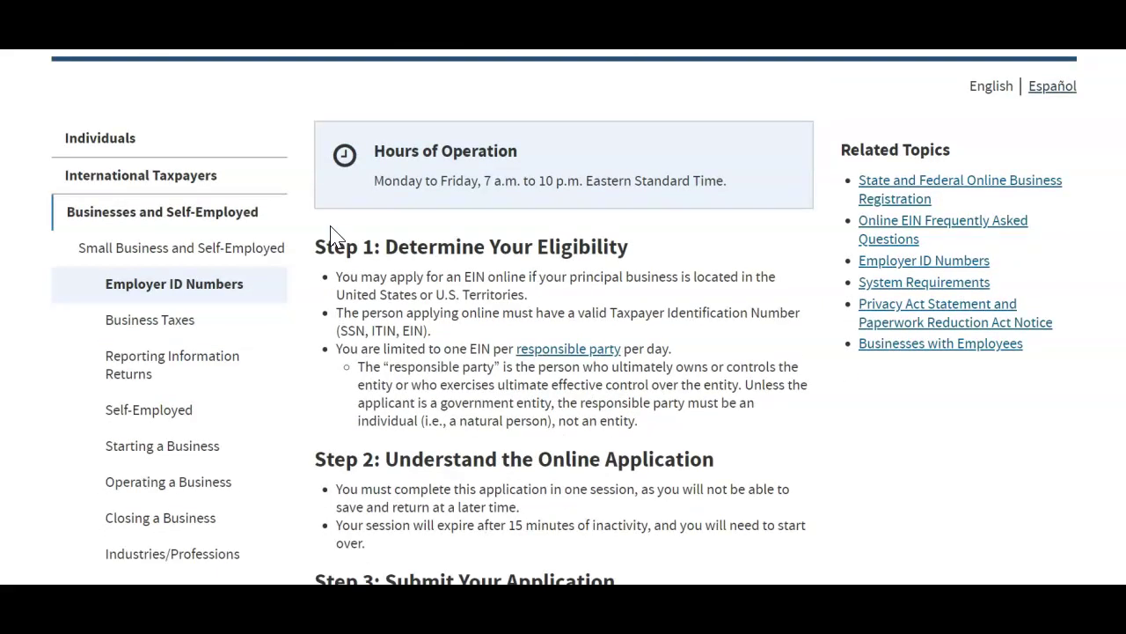
{"action": "scroll", "coordinate": [332, 236], "scroll_direction": "down", "scroll_amount": 1}
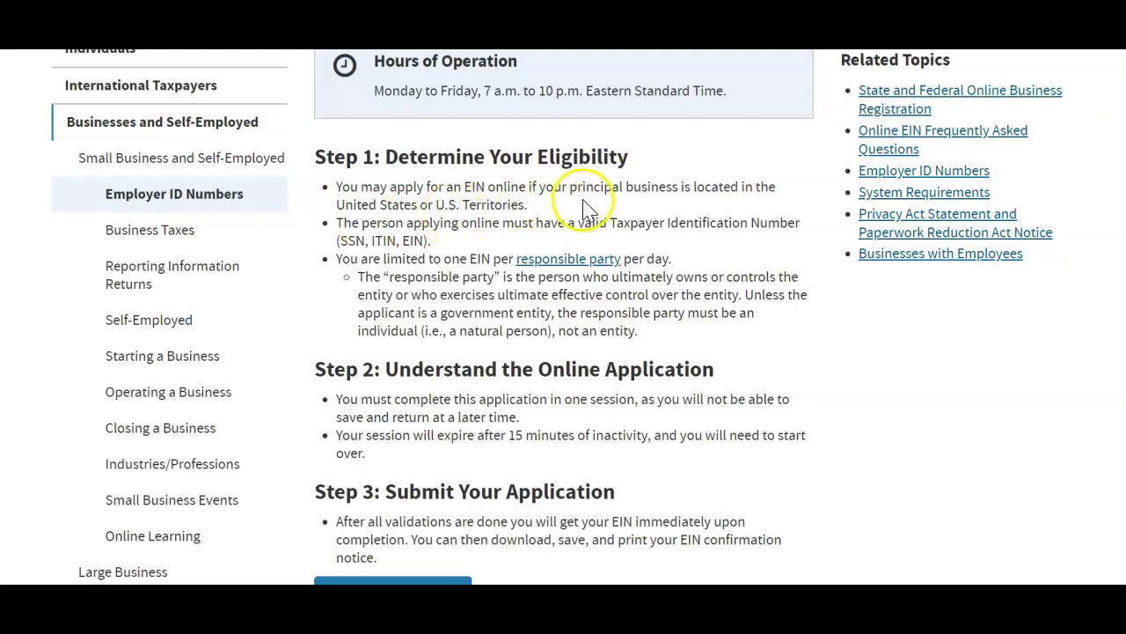
{"action": "scroll", "coordinate": [519, 230], "scroll_direction": "down", "scroll_amount": 1}
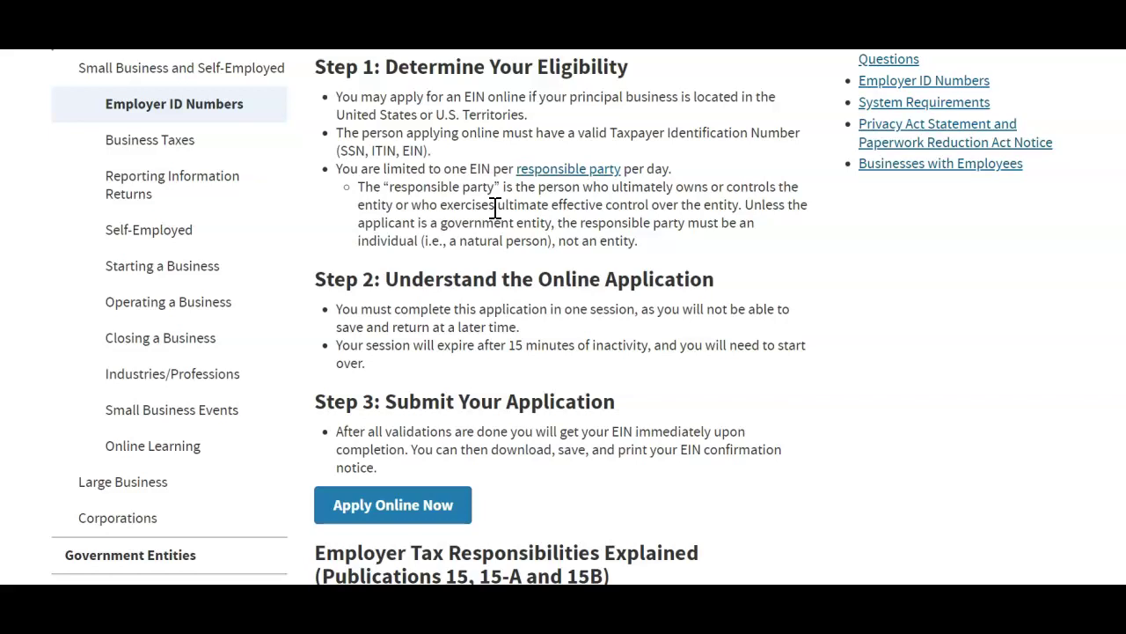
{"action": "left_click", "coordinate": [523, 210]}
{"action": "scroll", "coordinate": [484, 231], "scroll_direction": "down", "scroll_amount": 1}
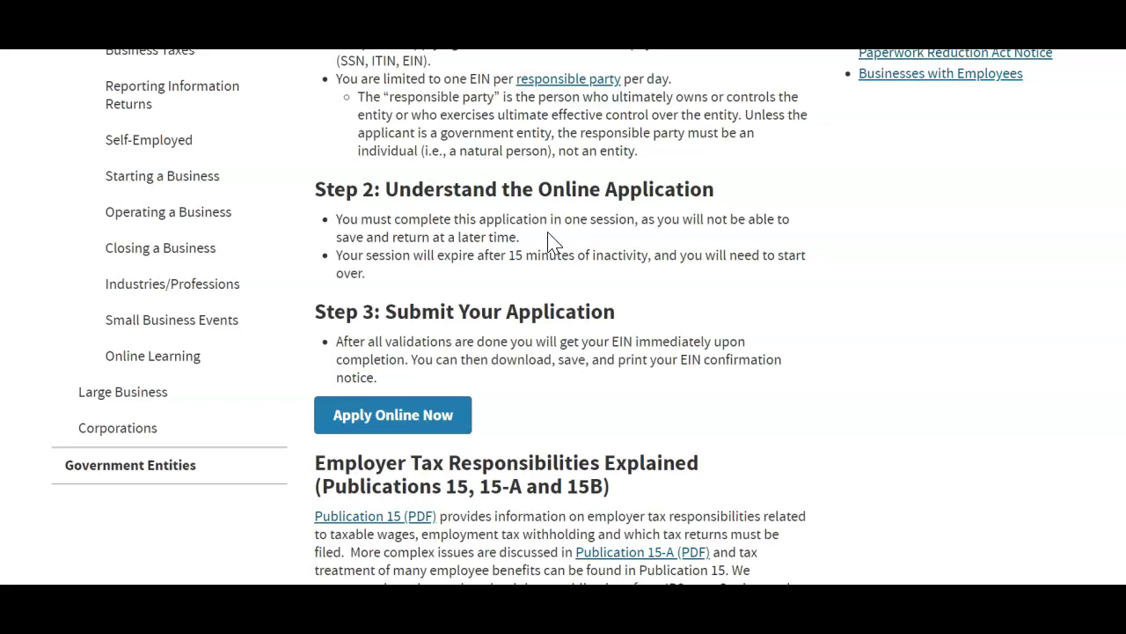
{"action": "left_click", "coordinate": [524, 240]}
{"action": "scroll", "coordinate": [526, 246], "scroll_direction": "down", "scroll_amount": 1}
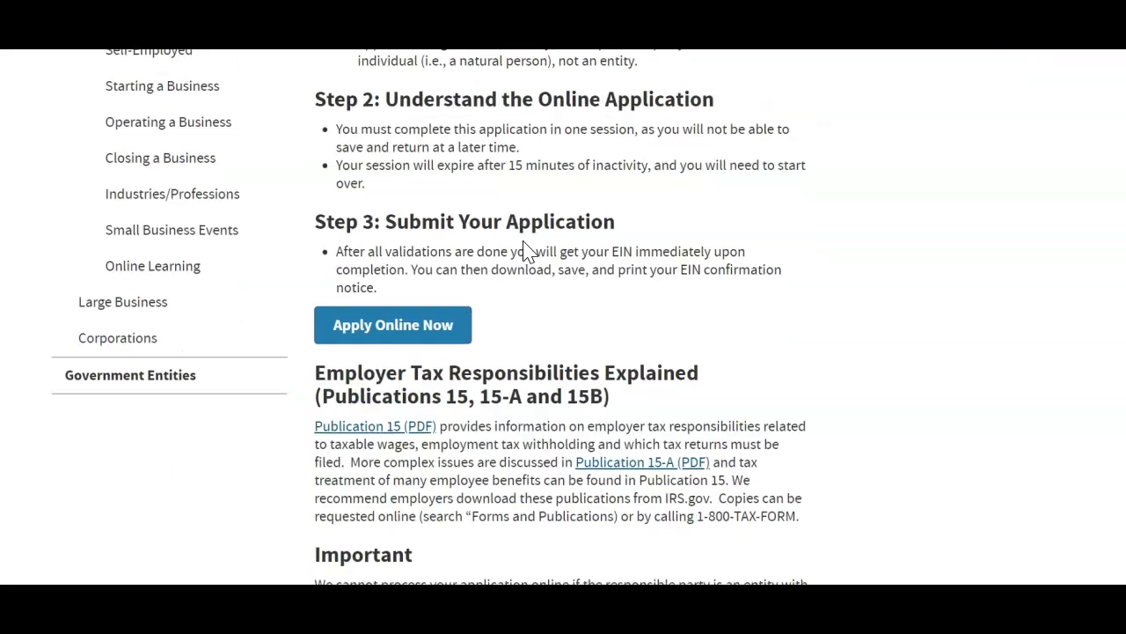
{"action": "scroll", "coordinate": [527, 250], "scroll_direction": "down", "scroll_amount": 2}
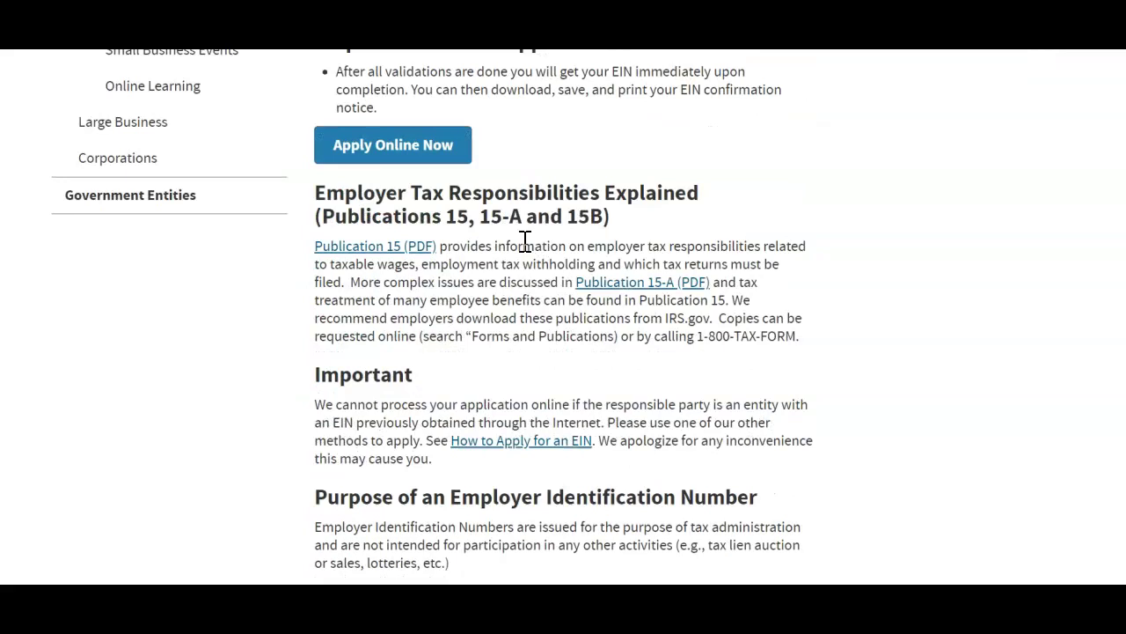
{"action": "scroll", "coordinate": [440, 281], "scroll_direction": "down", "scroll_amount": 3}
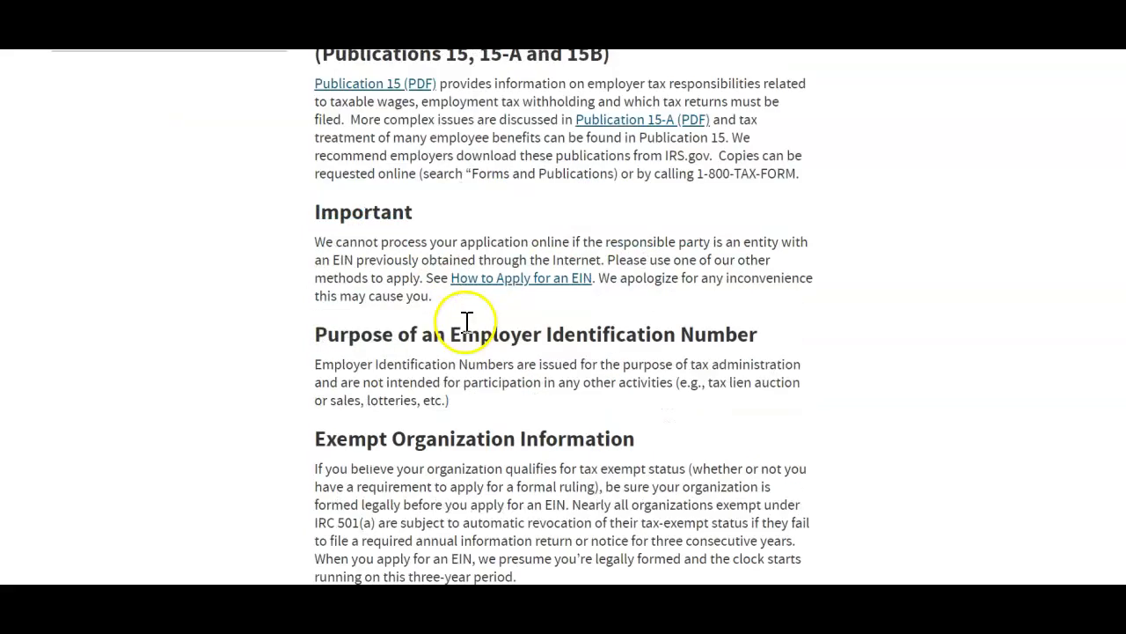
{"action": "scroll", "coordinate": [467, 324], "scroll_direction": "down", "scroll_amount": 2}
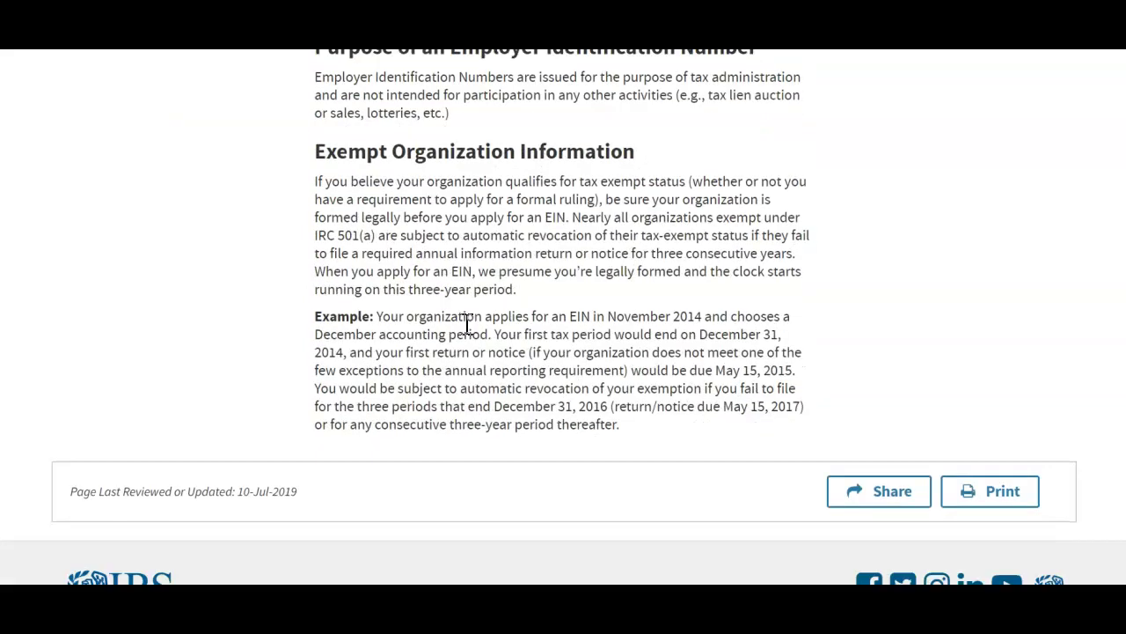
{"action": "scroll", "coordinate": [467, 324], "scroll_direction": "up", "scroll_amount": 5}
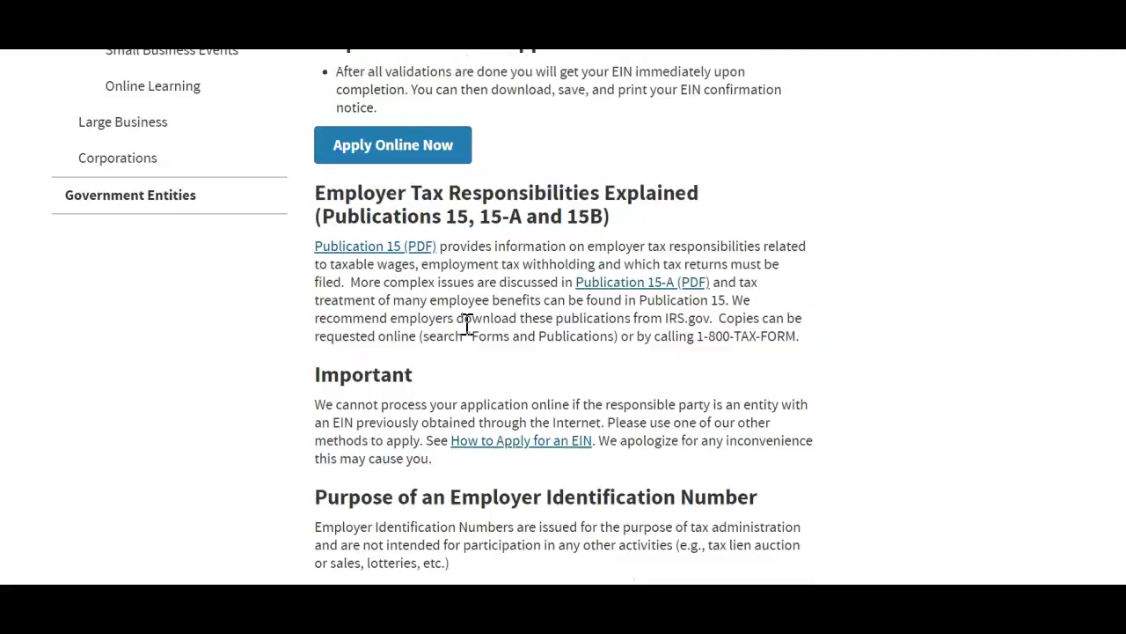
{"action": "left_click", "coordinate": [431, 345]}
{"action": "scroll", "coordinate": [429, 343], "scroll_direction": "up", "scroll_amount": 1}
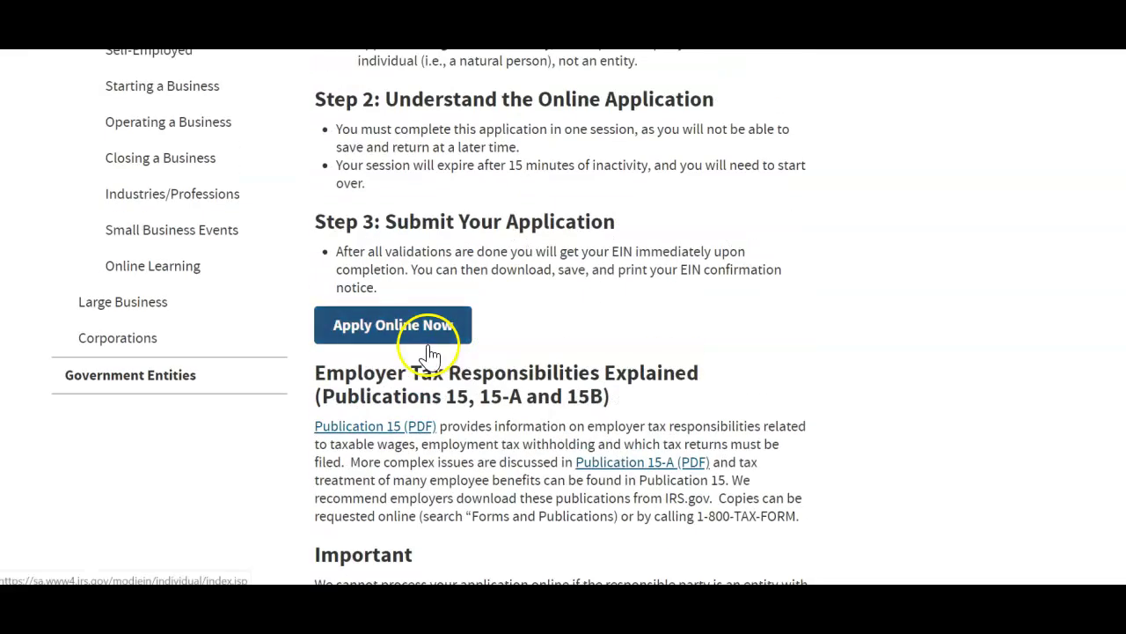
Step: Launch the EIN Assistant with Apply Online Now, accept the authorized-use alert, and begin the application
{"action": "left_click", "coordinate": [407, 331]}
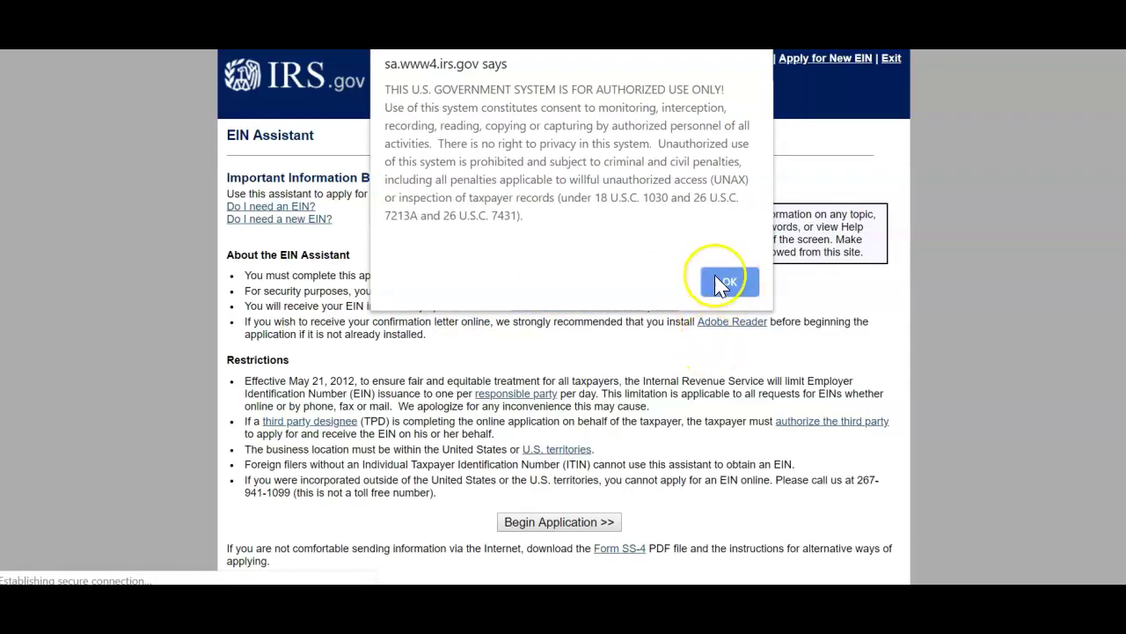
{"action": "left_click", "coordinate": [715, 277]}
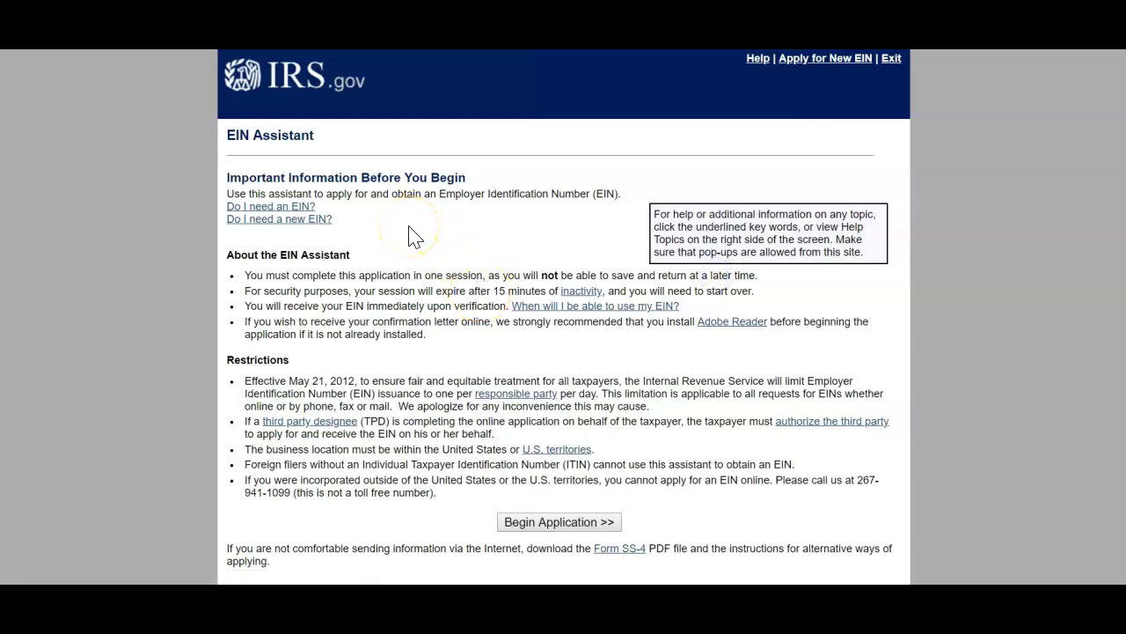
{"action": "scroll", "coordinate": [414, 235], "scroll_direction": "down", "scroll_amount": 2}
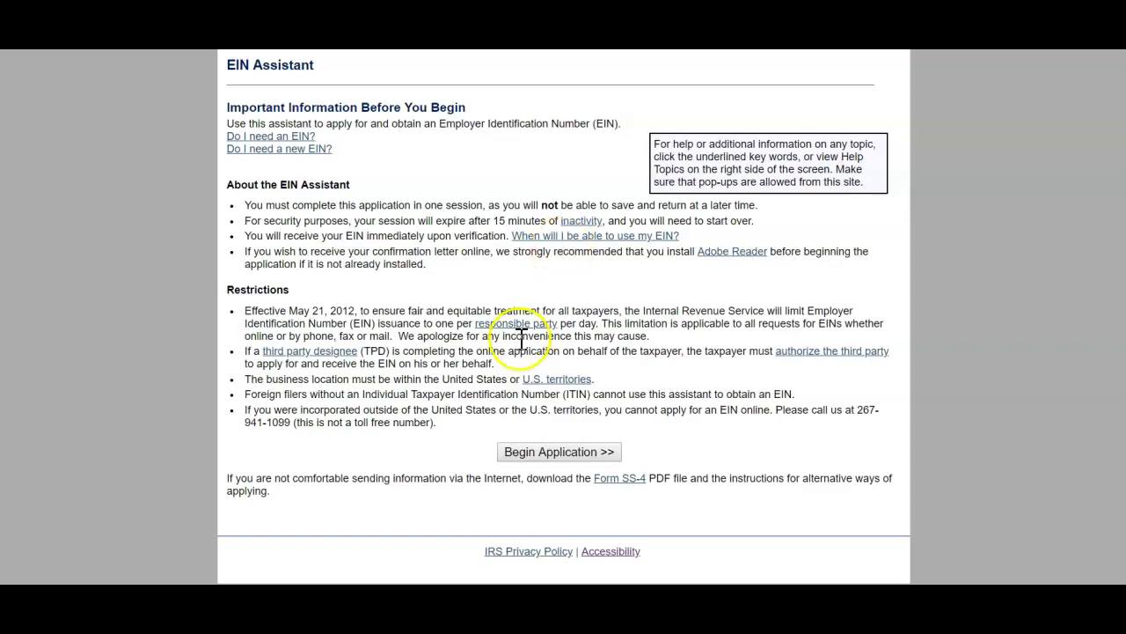
{"action": "scroll", "coordinate": [544, 469], "scroll_direction": "up", "scroll_amount": 1}
{"action": "scroll", "coordinate": [536, 475], "scroll_direction": "down", "scroll_amount": 1}
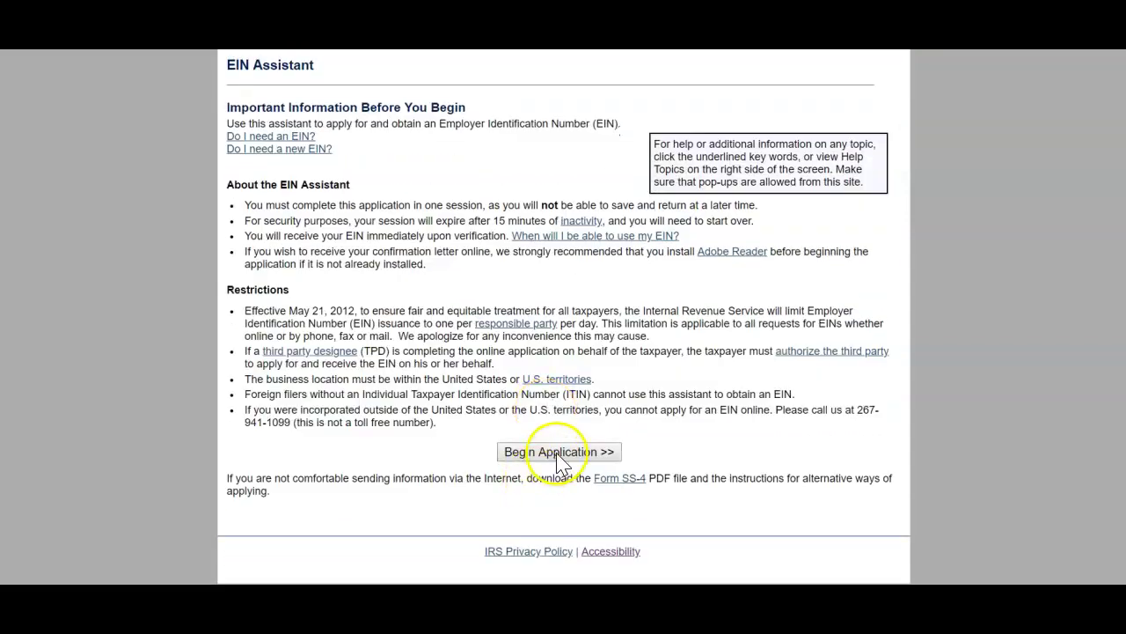
{"action": "left_click", "coordinate": [558, 453]}
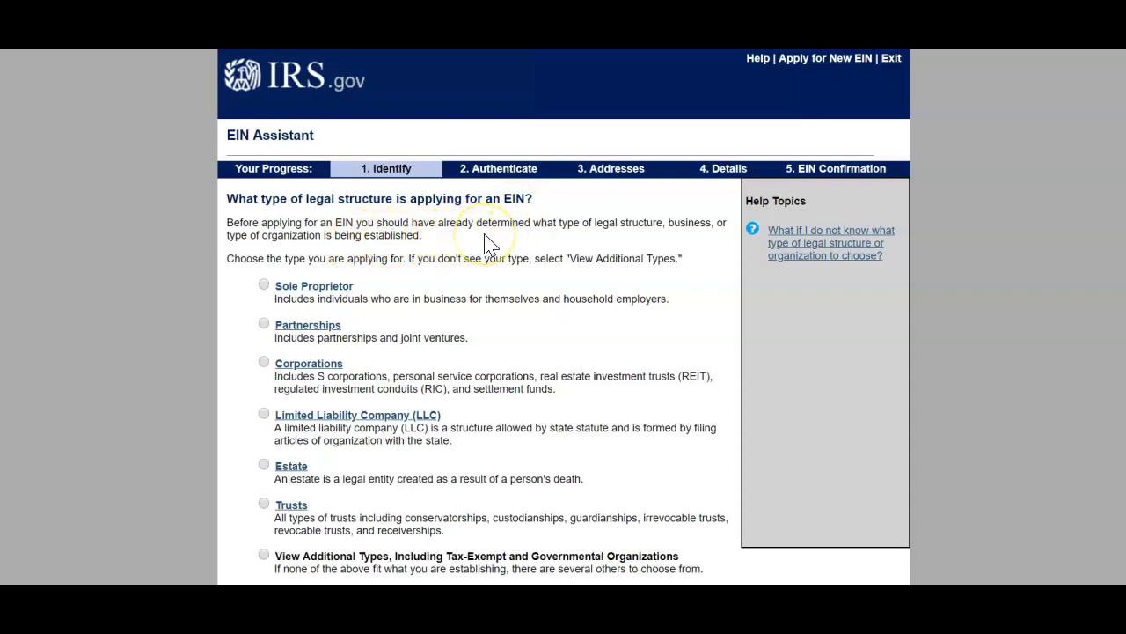
Step: Select Limited Liability Company (LLC) as the legal structure and continue
{"action": "scroll", "coordinate": [490, 245], "scroll_direction": "down", "scroll_amount": 1}
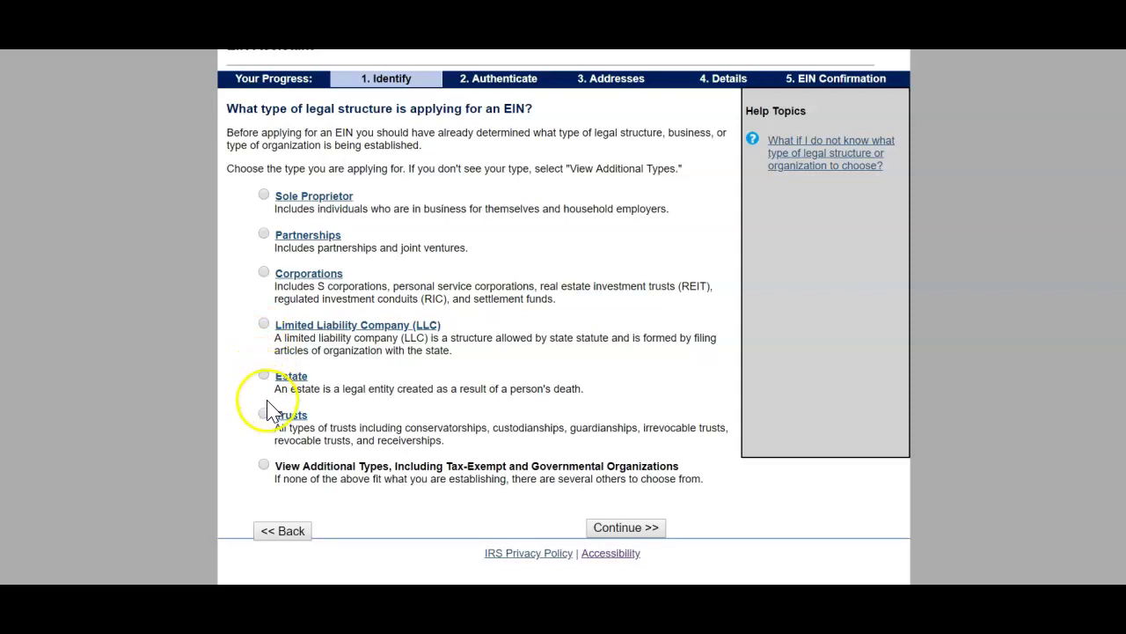
{"action": "left_click", "coordinate": [265, 325]}
{"action": "left_click", "coordinate": [606, 526]}
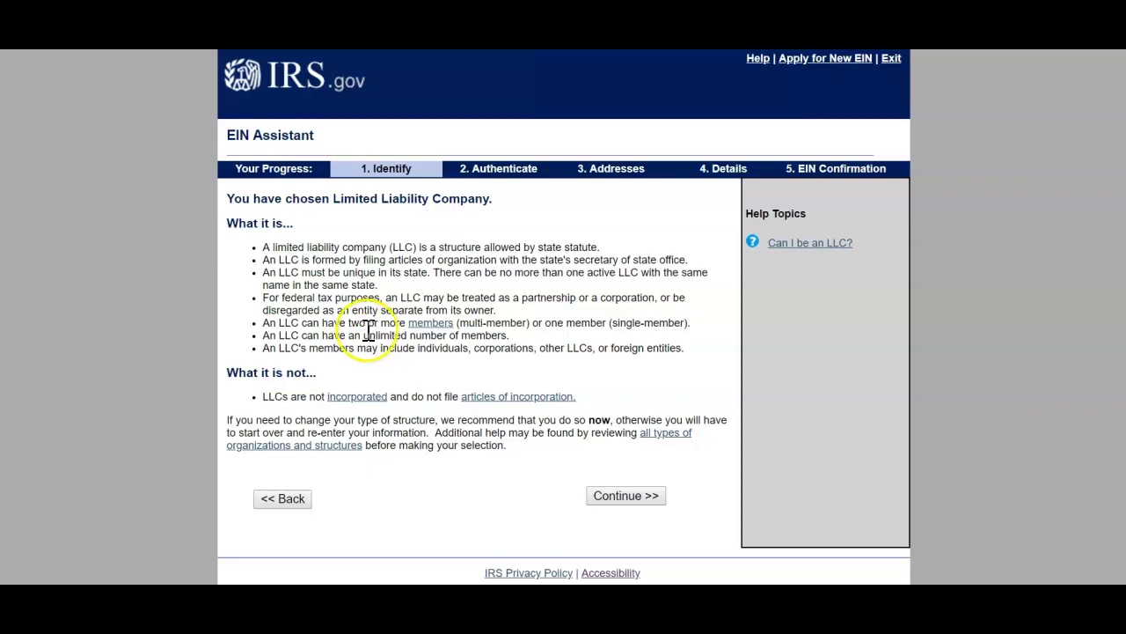
Step: Review the LLC explanation page and continue to the members and state questions
{"action": "scroll", "coordinate": [369, 332], "scroll_direction": "down", "scroll_amount": 1}
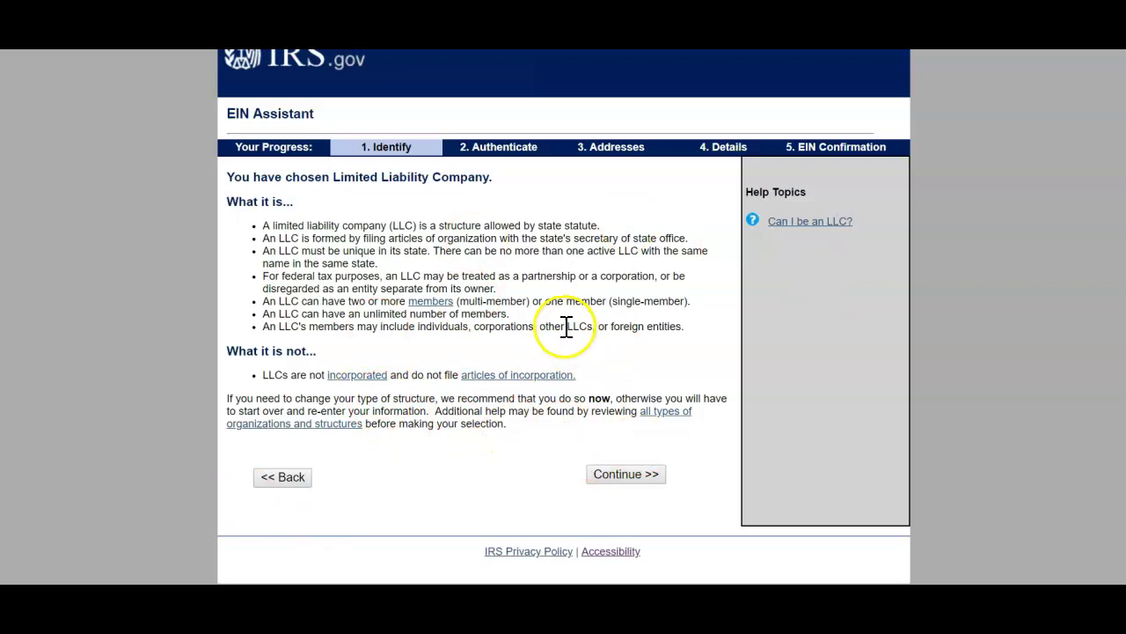
{"action": "left_click", "coordinate": [624, 476]}
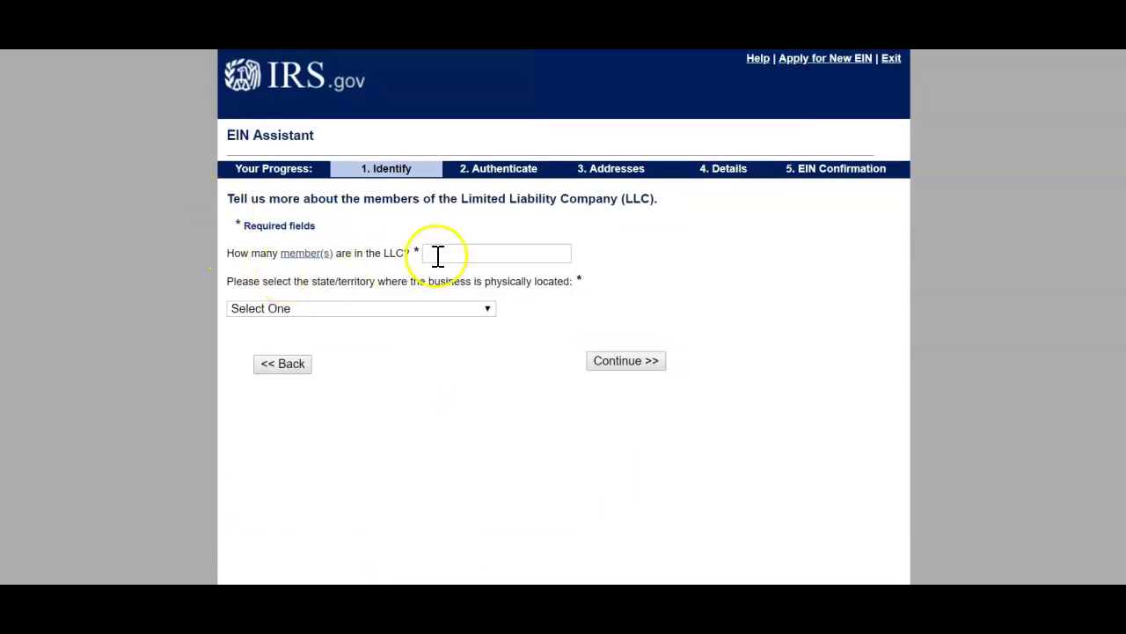
Step: Enter 1 as the member count and DELAWARE (DE) as the state, then continue
{"action": "left_click", "coordinate": [450, 254]}
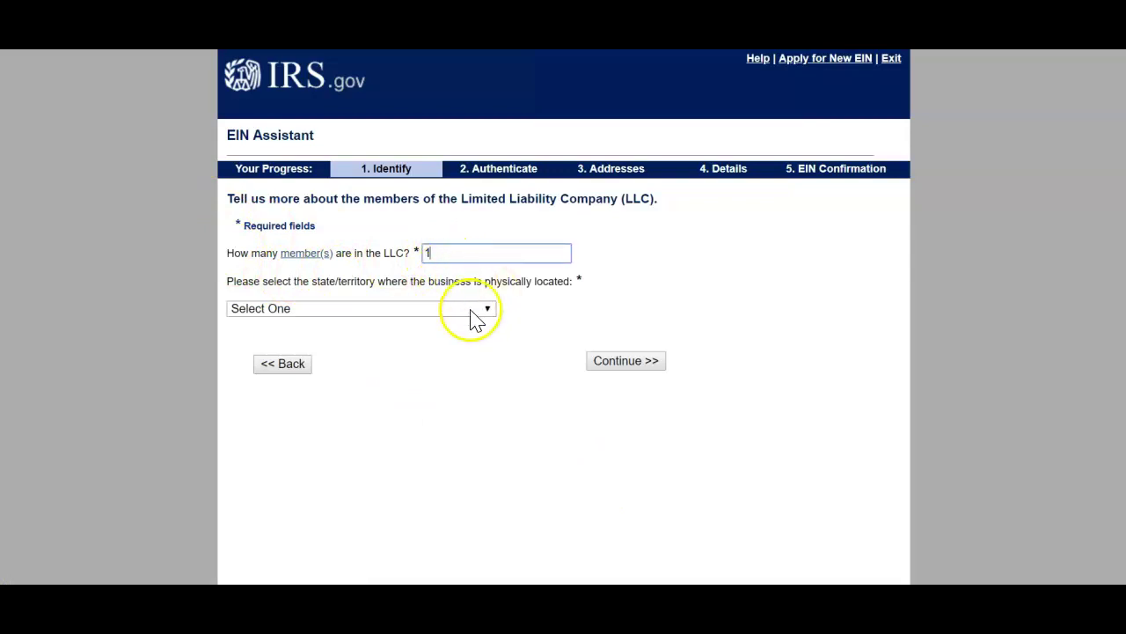
{"action": "left_click", "coordinate": [390, 316]}
{"action": "left_click", "coordinate": [342, 216]}
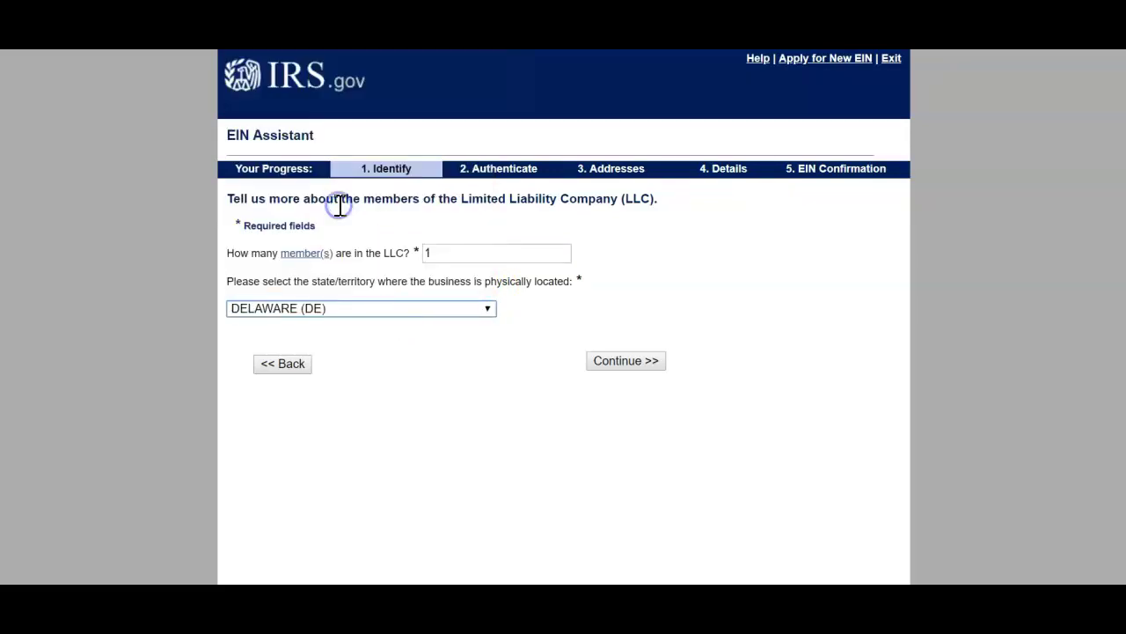
{"action": "left_click", "coordinate": [622, 372]}
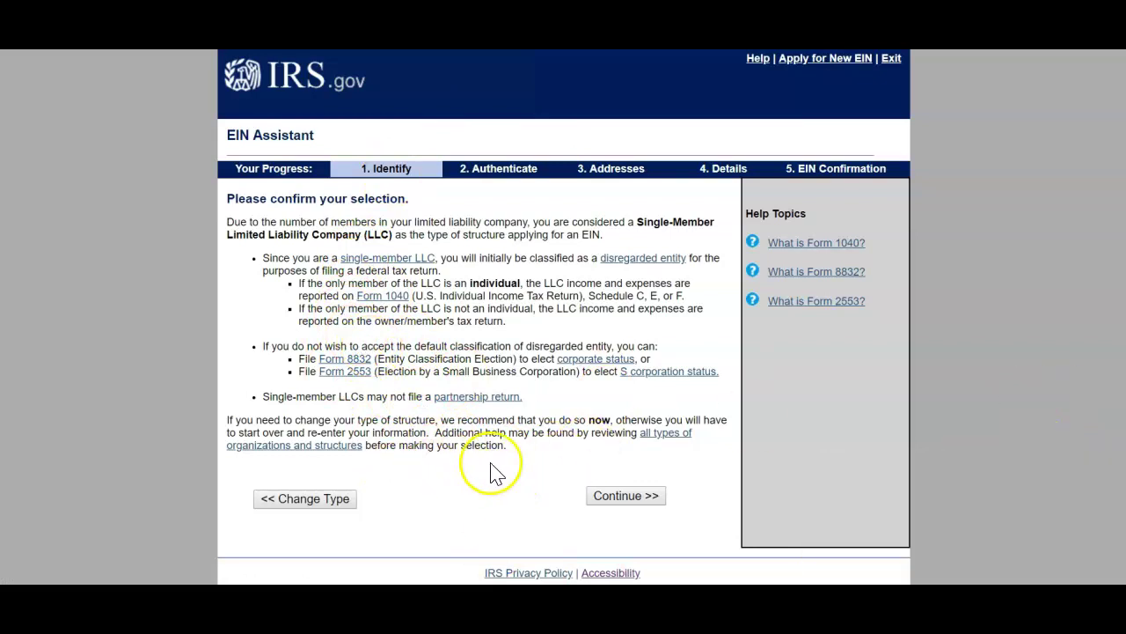
Step: Continue past the Single-Member LLC disregarded-entity confirmation page
{"action": "left_click", "coordinate": [630, 498]}
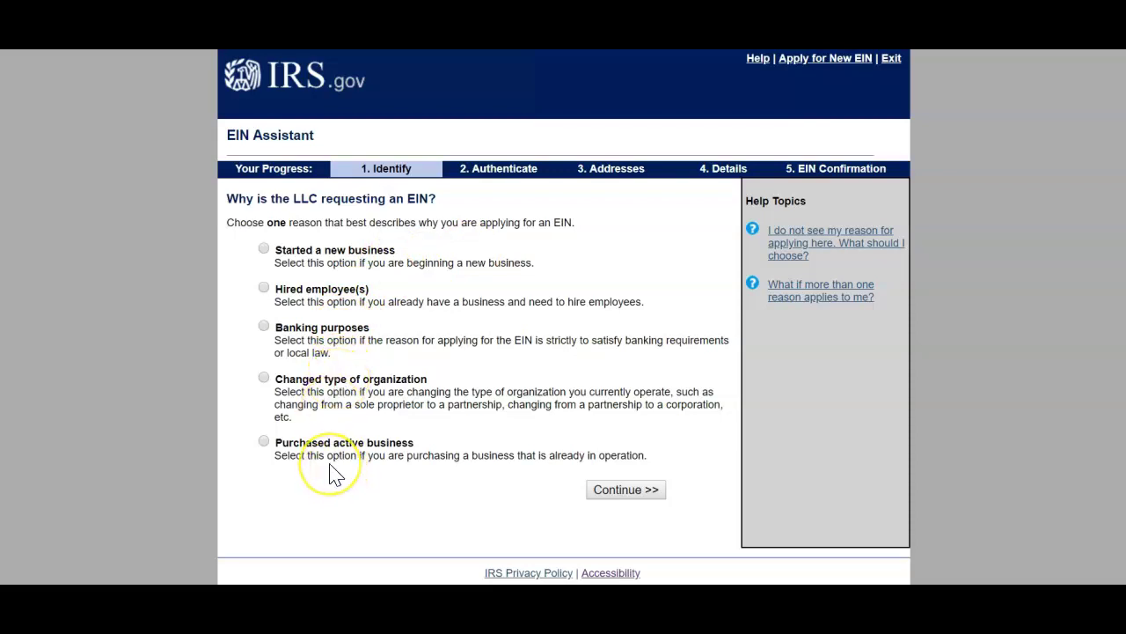
Step: Choose 'Started a new business' as the reason for the EIN and continue
{"action": "left_click", "coordinate": [264, 250]}
{"action": "left_click", "coordinate": [609, 494]}
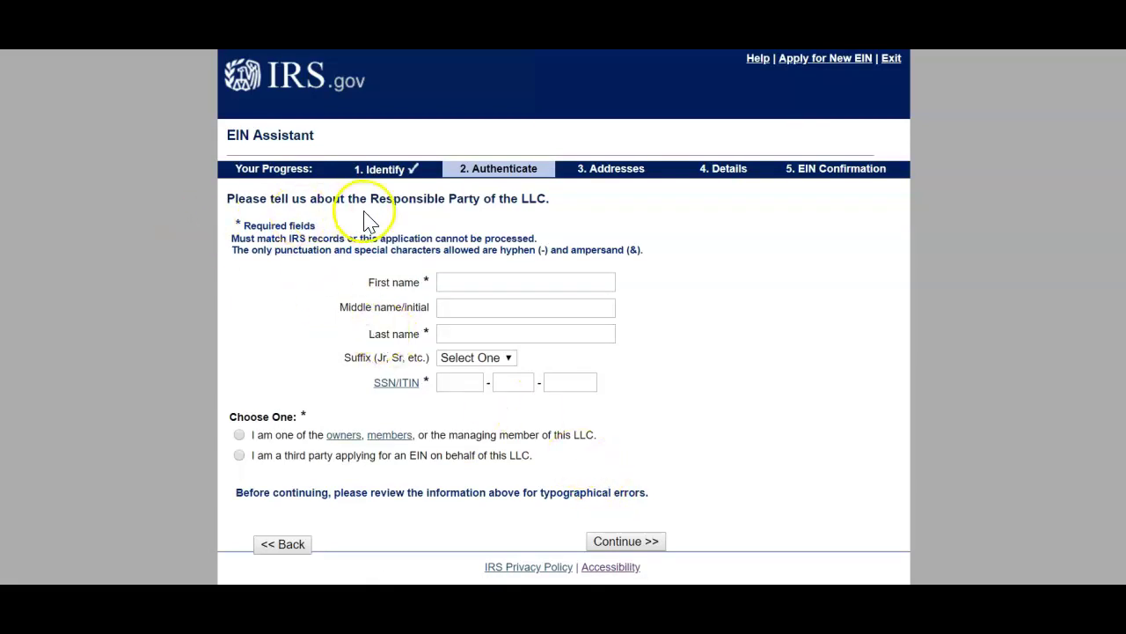
Step: Enter the responsible party's first and last name, leaving Suffix as Select One
{"action": "left_click", "coordinate": [489, 279]}
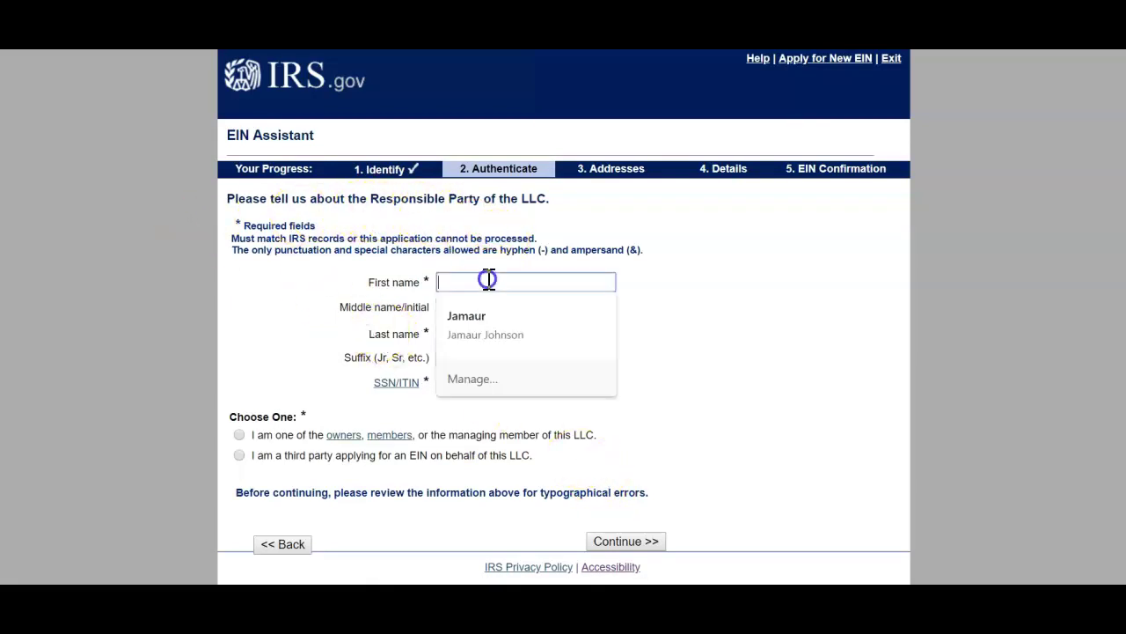
{"action": "key", "text": "Tab"}
{"action": "key", "text": "Tab"}
{"action": "key", "text": "Tab"}
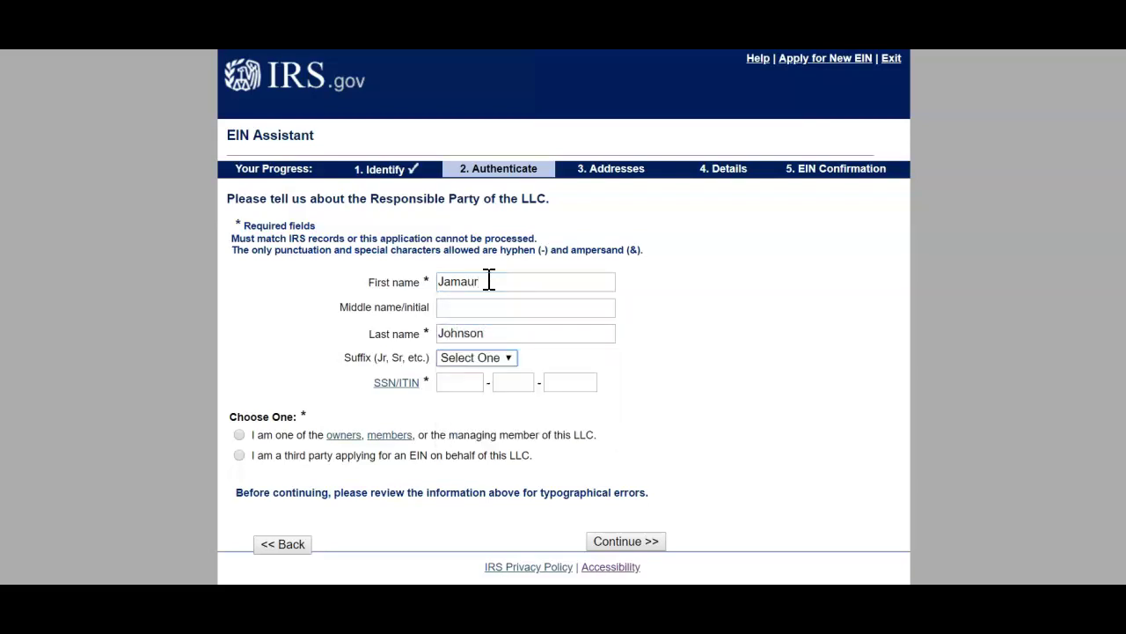
{"action": "left_click", "coordinate": [490, 357]}
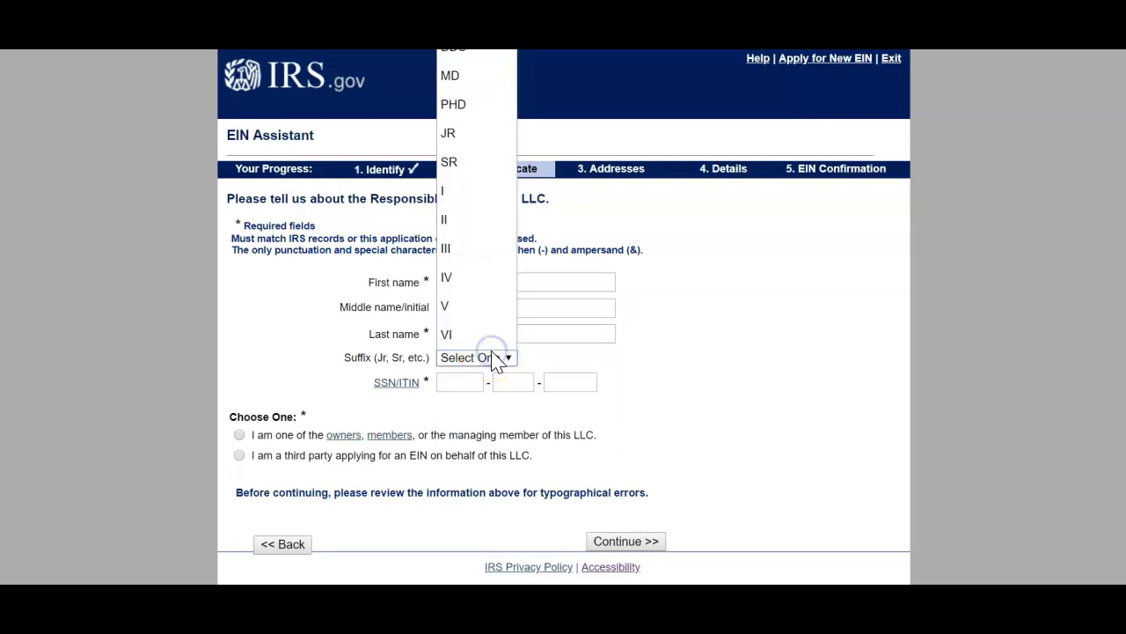
{"action": "key", "text": "Escape"}
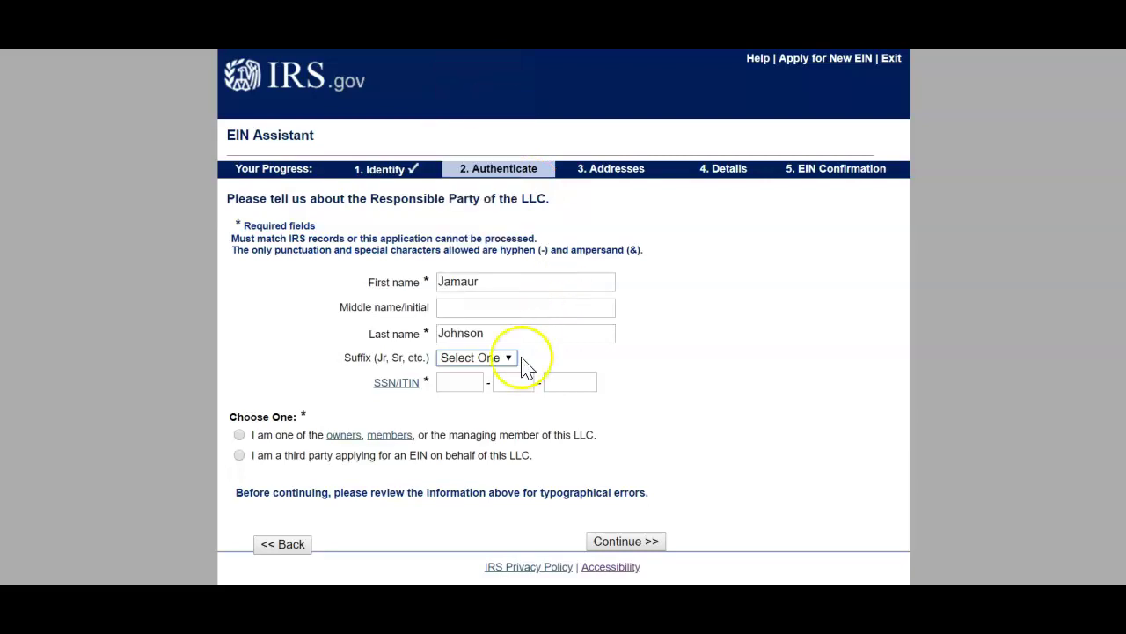
Step: Mark the responsible party as one of the LLC's owners/members and continue to Addresses
{"action": "left_click", "coordinate": [469, 385]}
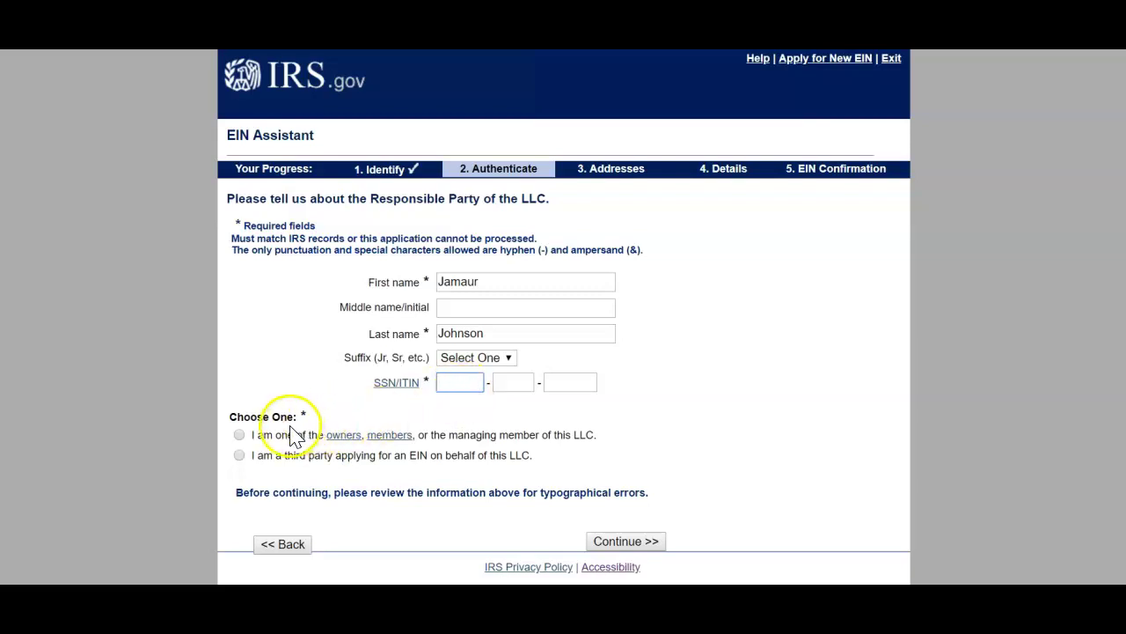
{"action": "left_click", "coordinate": [240, 435]}
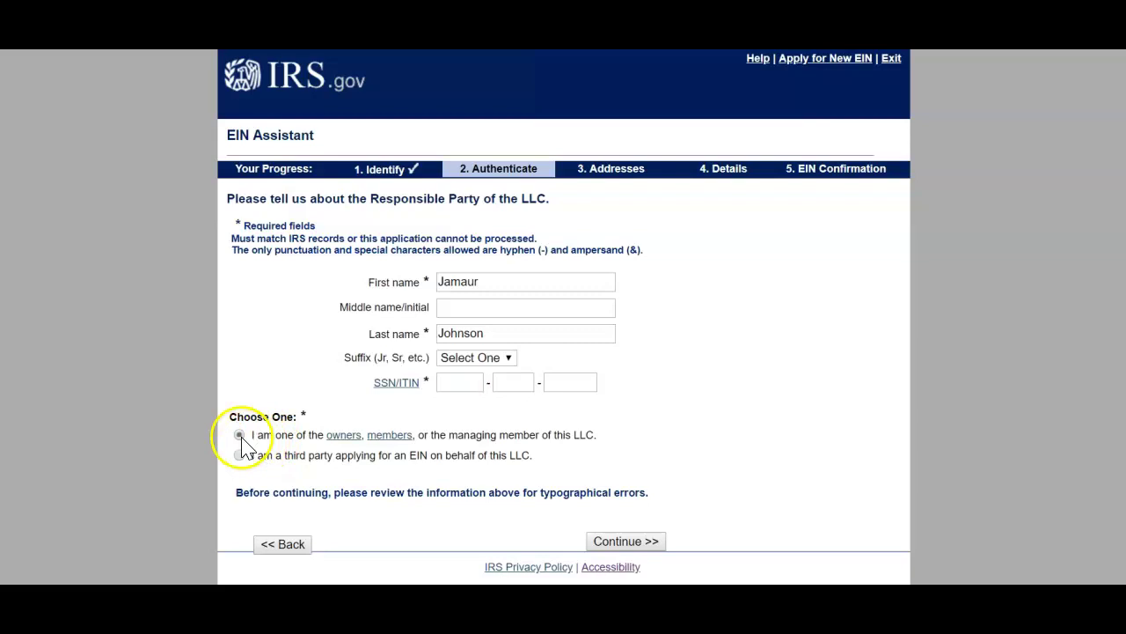
{"action": "scroll", "coordinate": [314, 428], "scroll_direction": "down", "scroll_amount": 1}
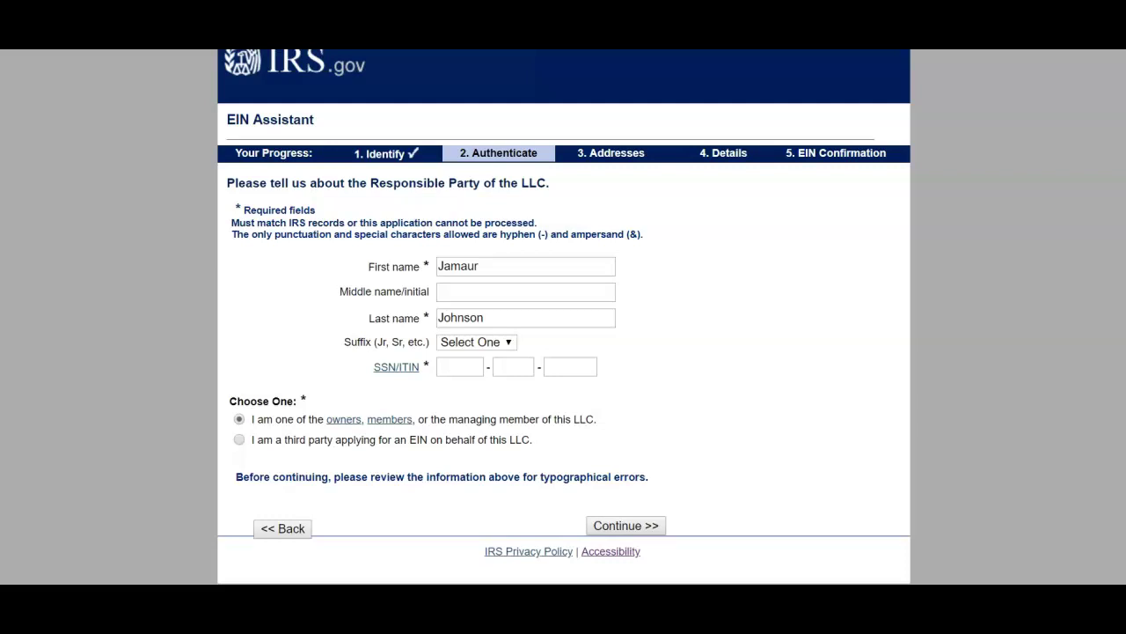
{"action": "left_click", "coordinate": [457, 292]}
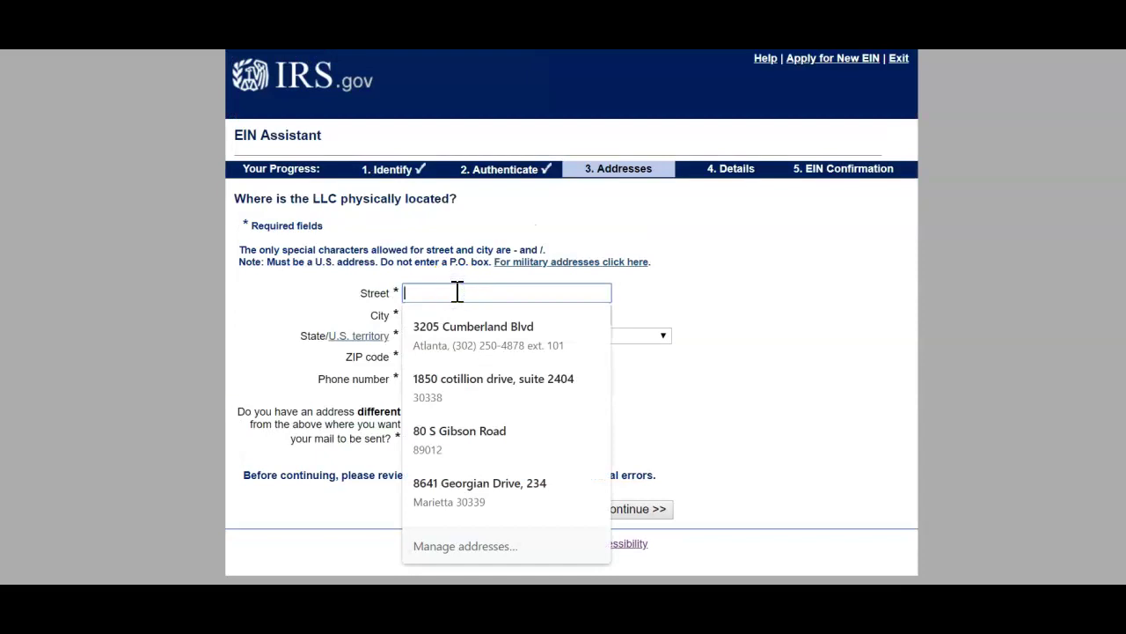
Step: Fill in the LLC's physical street address and city
{"action": "left_click", "coordinate": [697, 264]}
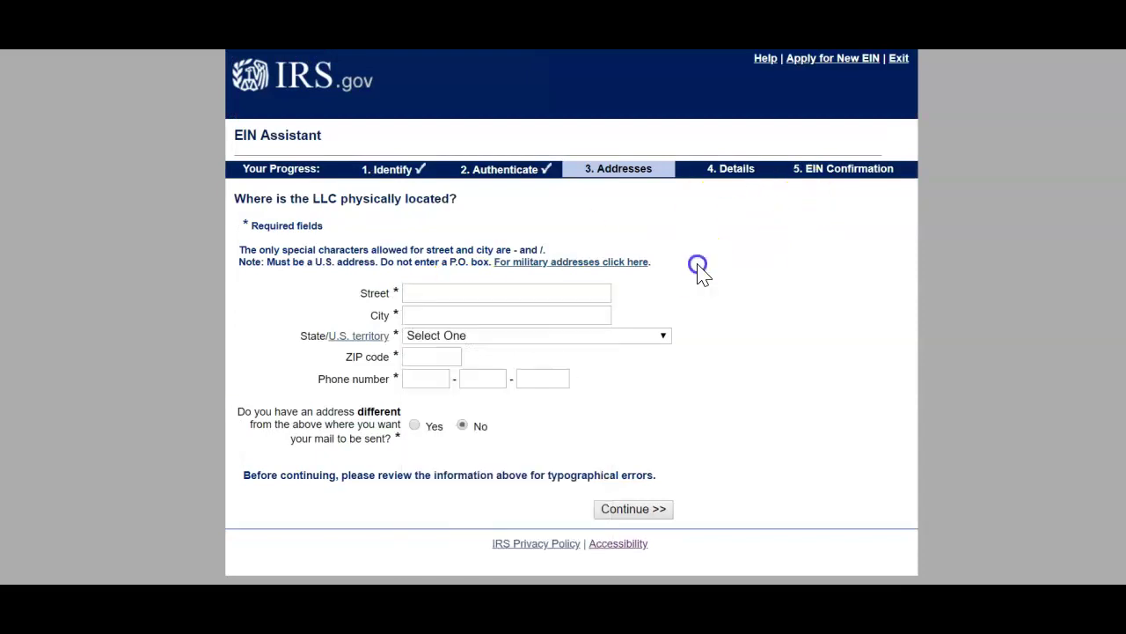
{"action": "left_click", "coordinate": [558, 292]}
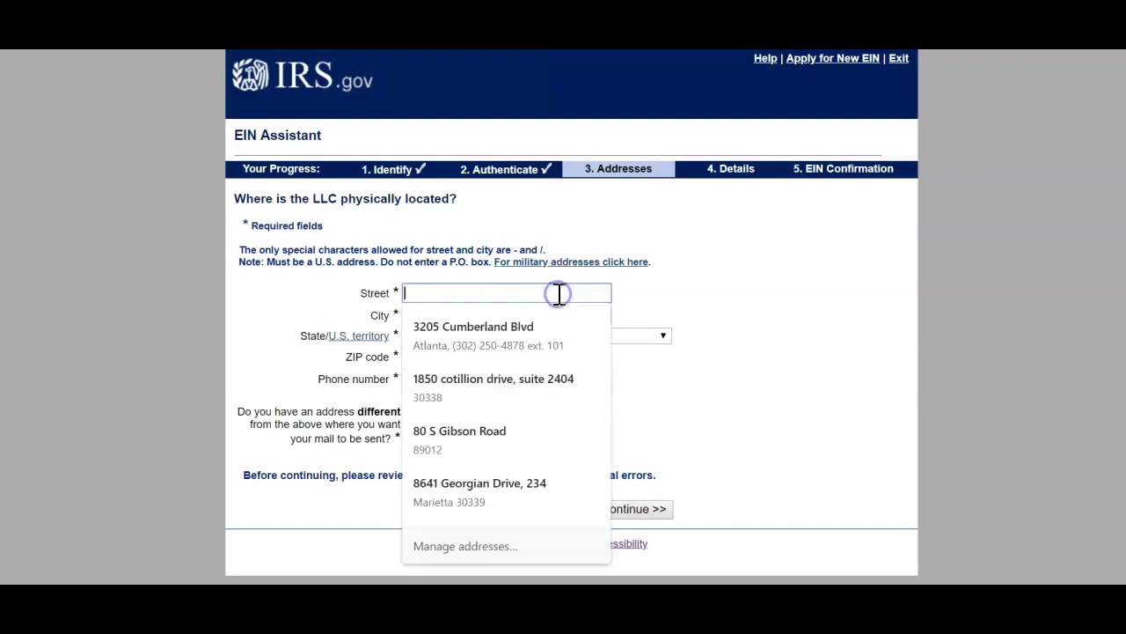
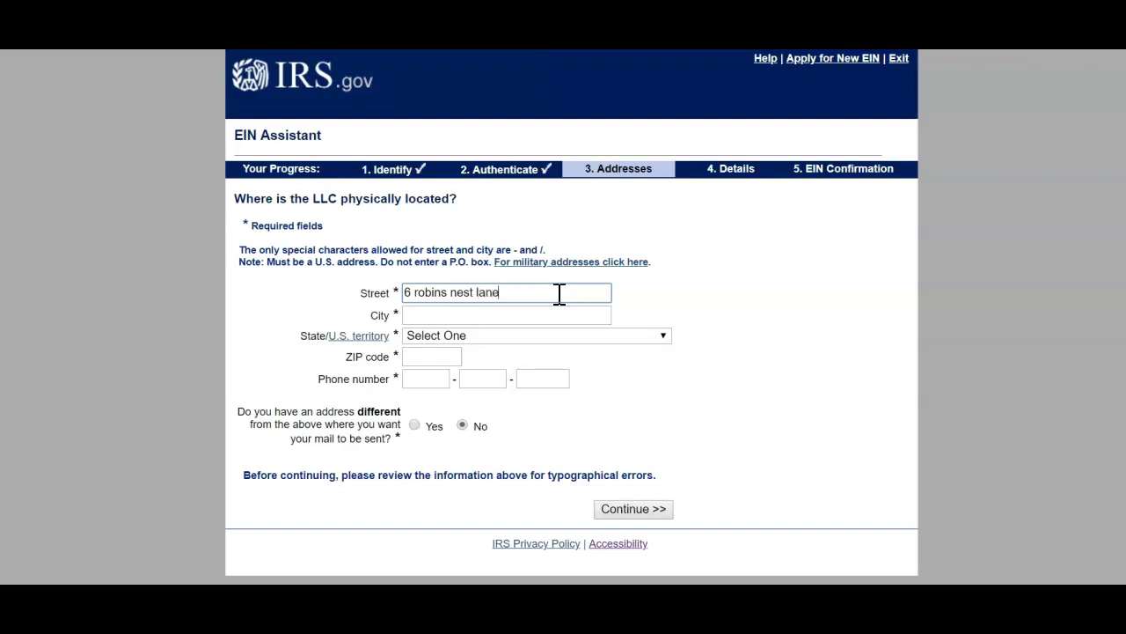
{"action": "key", "text": "Tab"}
{"action": "type", "text": "new"}
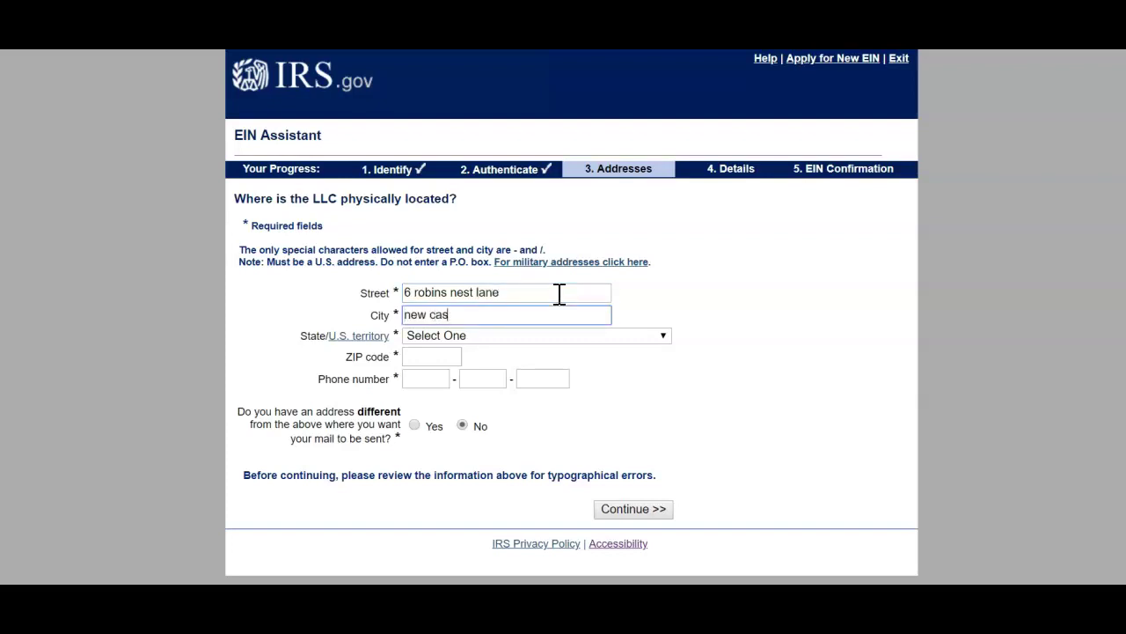
{"action": "key", "text": "Tab"}
{"action": "key", "text": "Tab"}
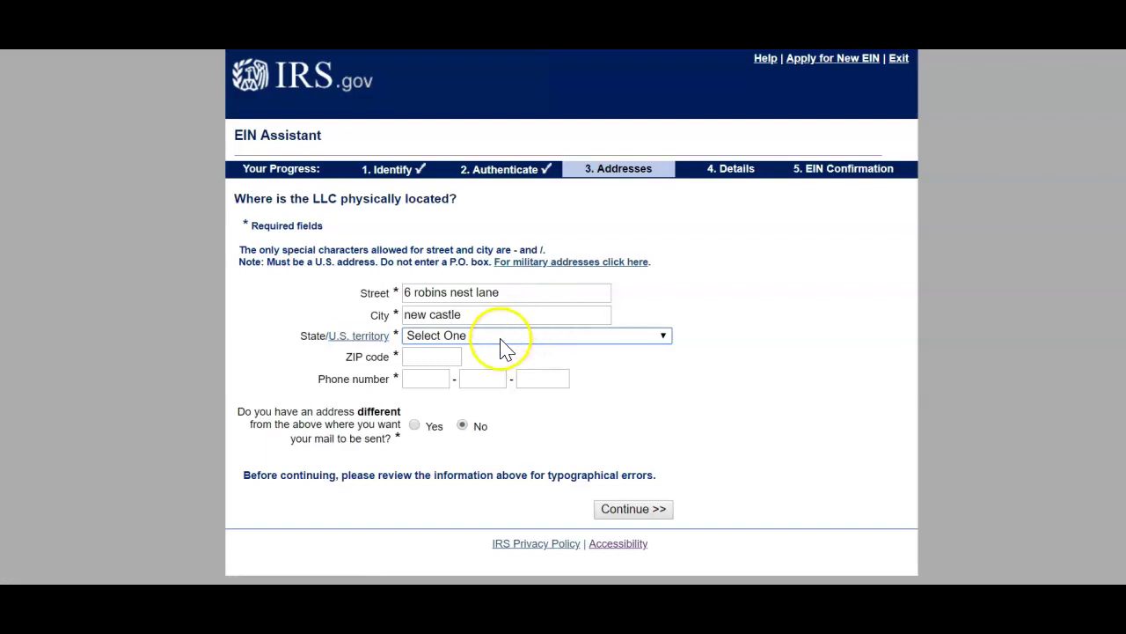
Step: Set the address state to DELAWARE (DE), answer Yes for a different mailing address, and fill in the ZIP code
{"action": "left_click", "coordinate": [506, 335]}
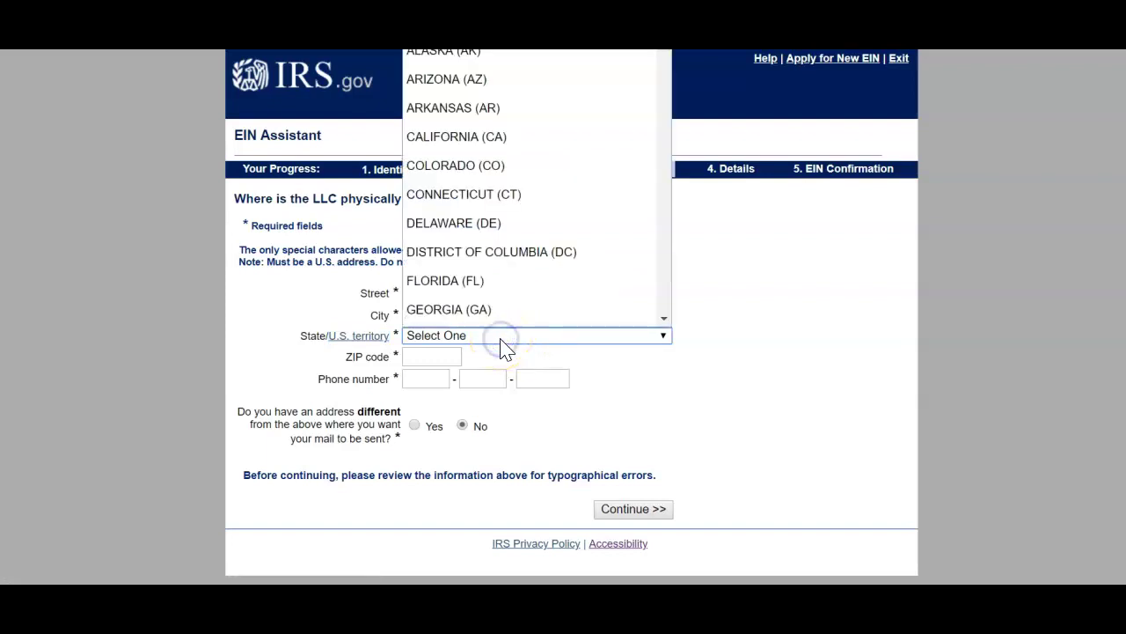
{"action": "left_click", "coordinate": [540, 201]}
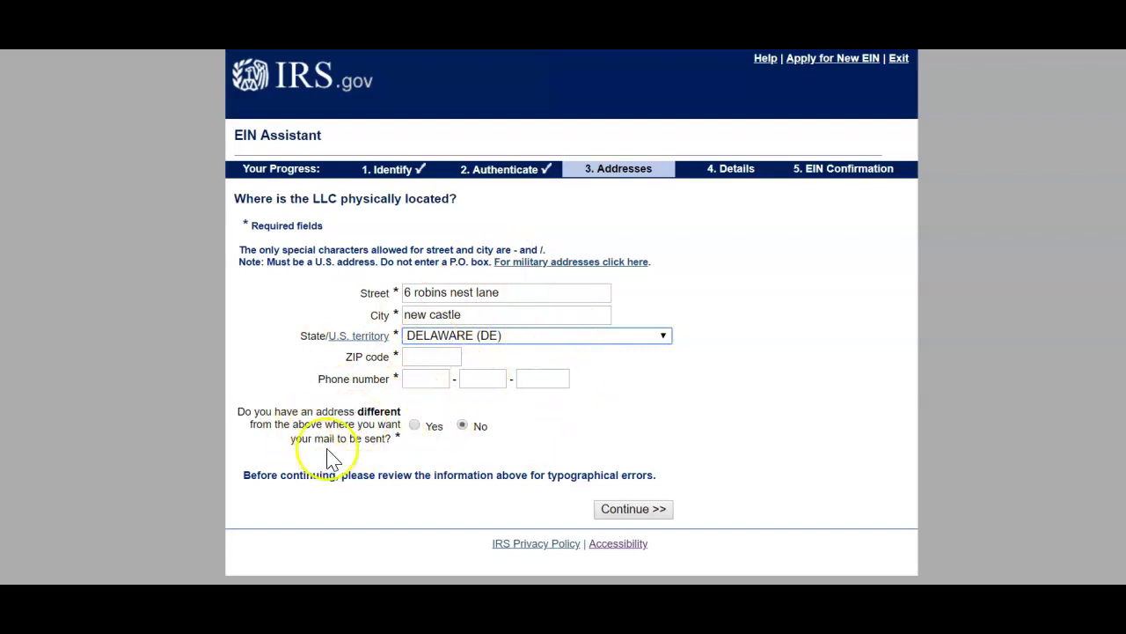
{"action": "left_click", "coordinate": [416, 426]}
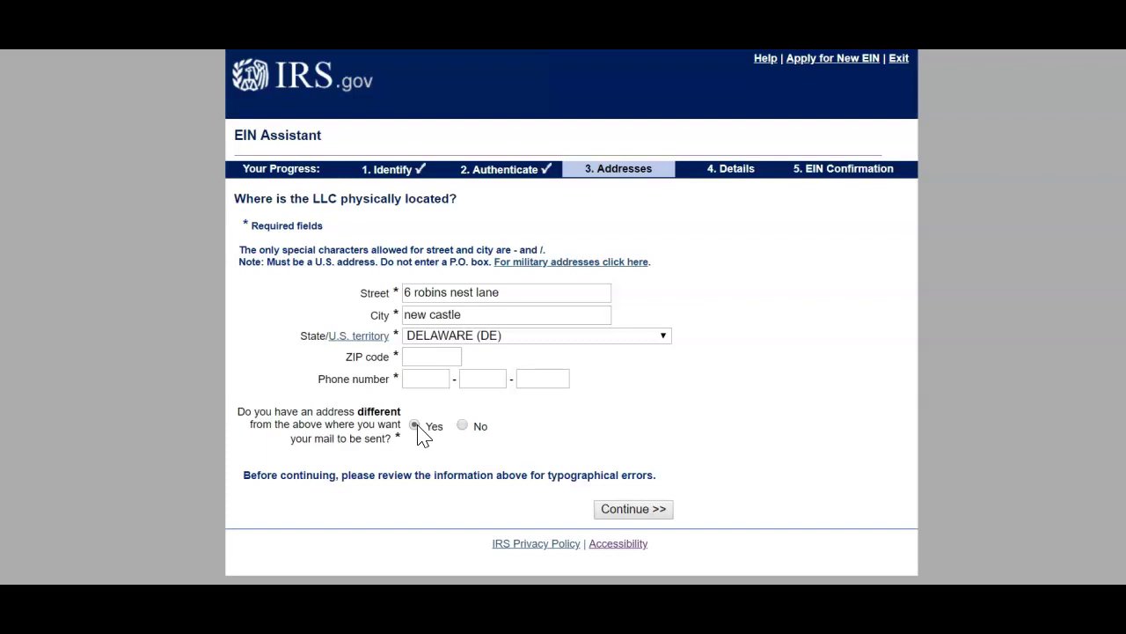
{"action": "left_click", "coordinate": [443, 289]}
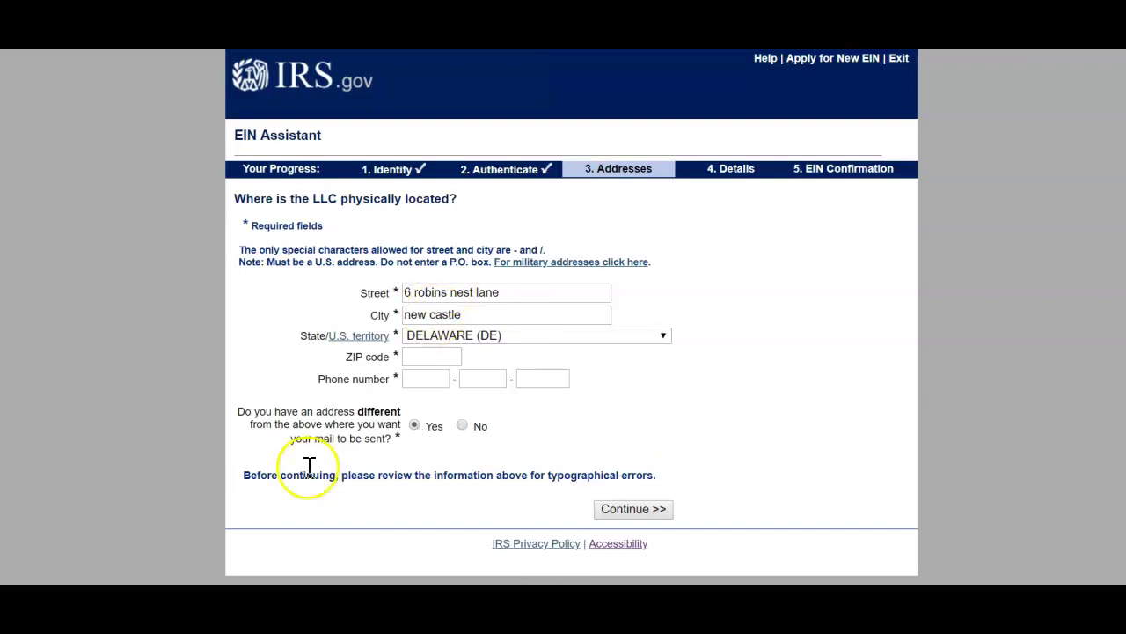
{"action": "left_click", "coordinate": [420, 356]}
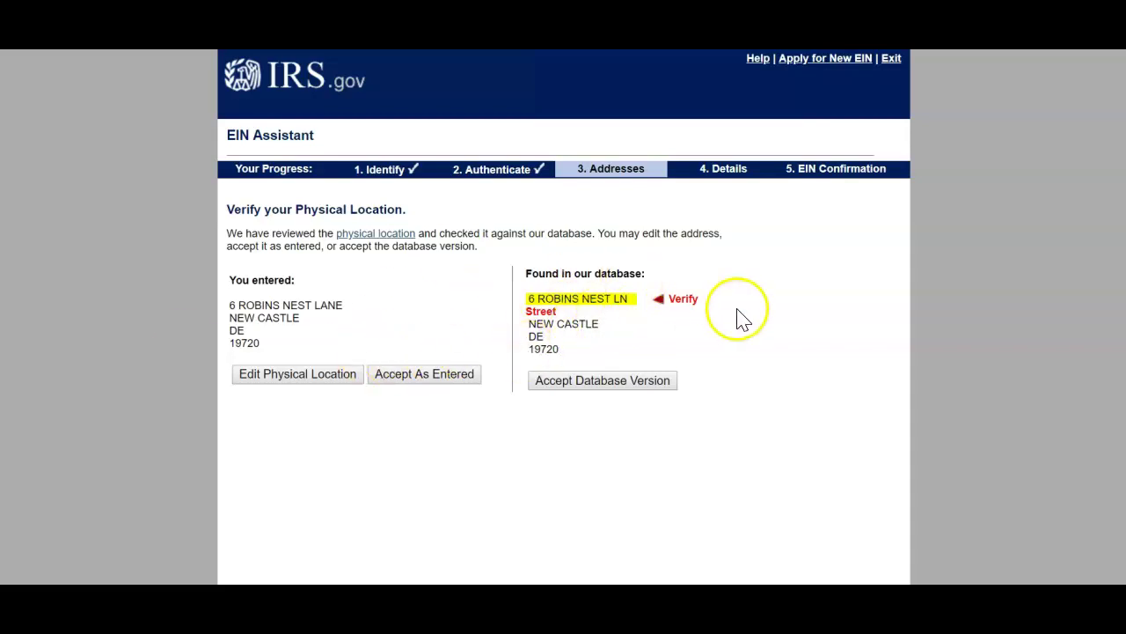
Step: Choose Accept Database Version for the LLC's physical location
{"action": "left_click", "coordinate": [593, 385]}
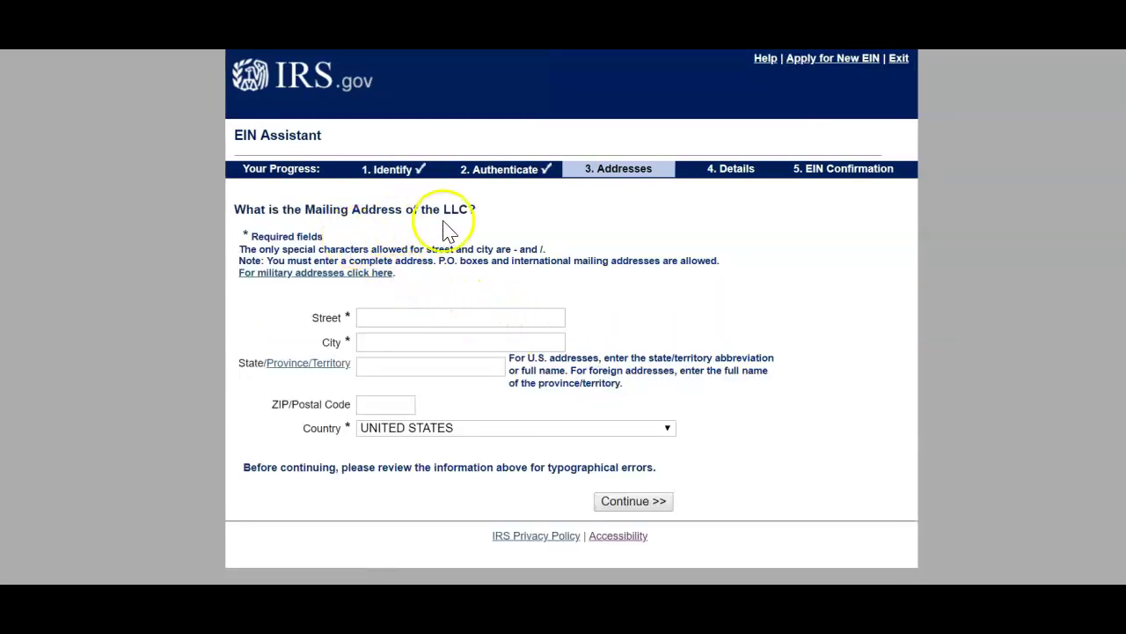
Step: Autofill the mailing street address, add its unit number, and accept the IRS database version
{"action": "left_click", "coordinate": [388, 317]}
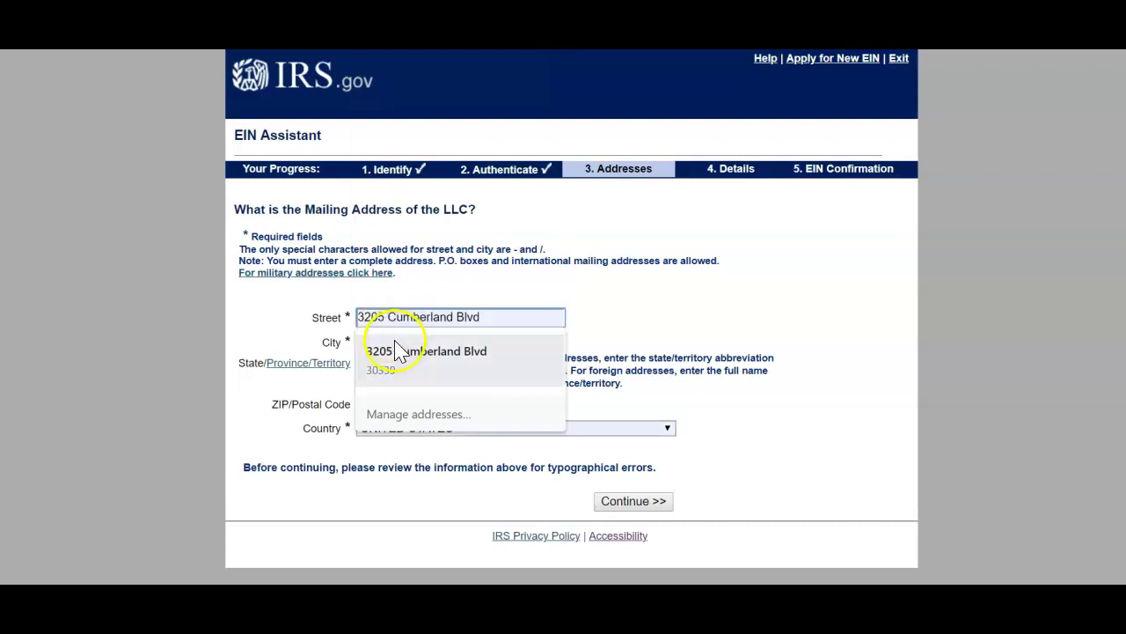
{"action": "left_click", "coordinate": [400, 348]}
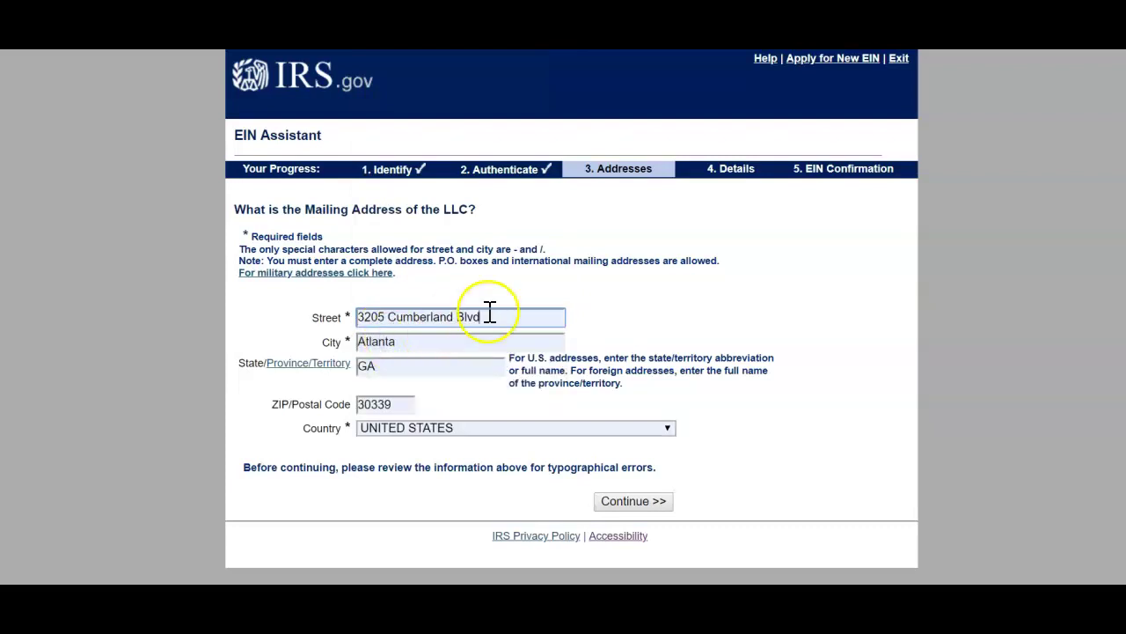
{"action": "left_click", "coordinate": [506, 315]}
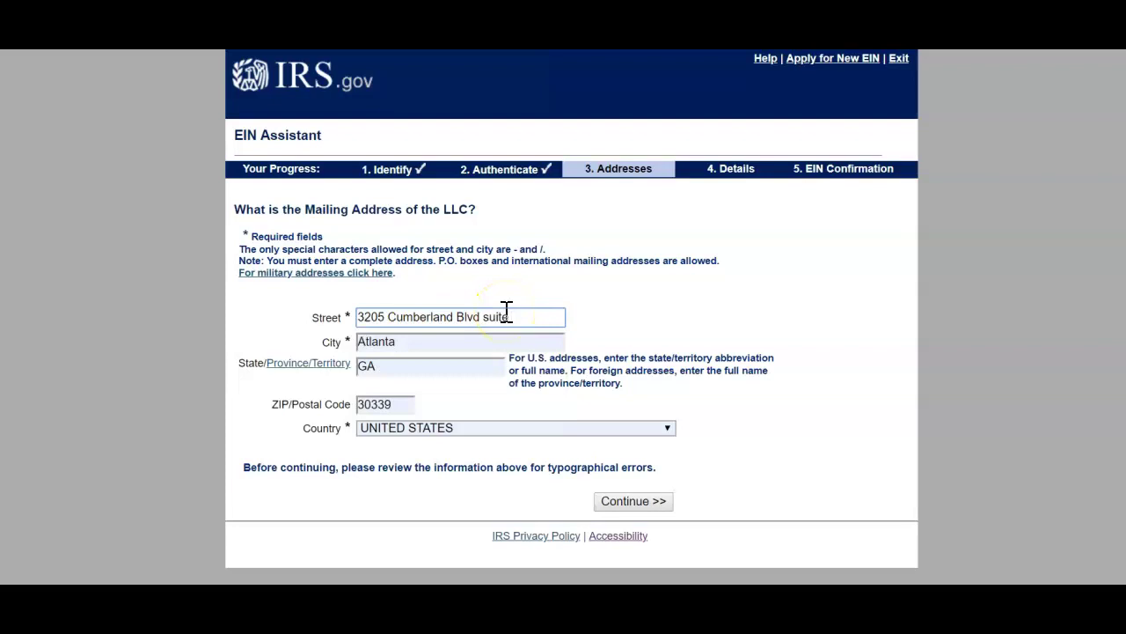
{"action": "left_click", "coordinate": [510, 318]}
{"action": "key", "text": "BackSpace"}
{"action": "key", "text": "BackSpace"}
{"action": "key", "text": "BackSpace"}
{"action": "key", "text": "BackSpace"}
{"action": "key", "text": "BackSpace"}
{"action": "type", "text": "unit"}
{"action": "left_click", "coordinate": [630, 502]}
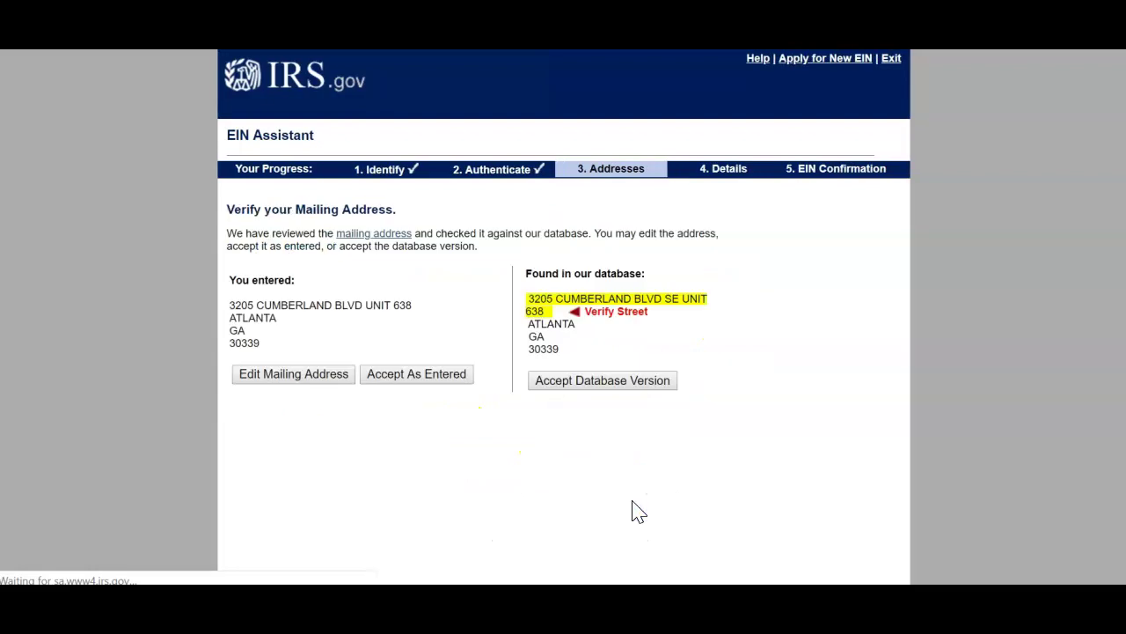
{"action": "left_click", "coordinate": [648, 385]}
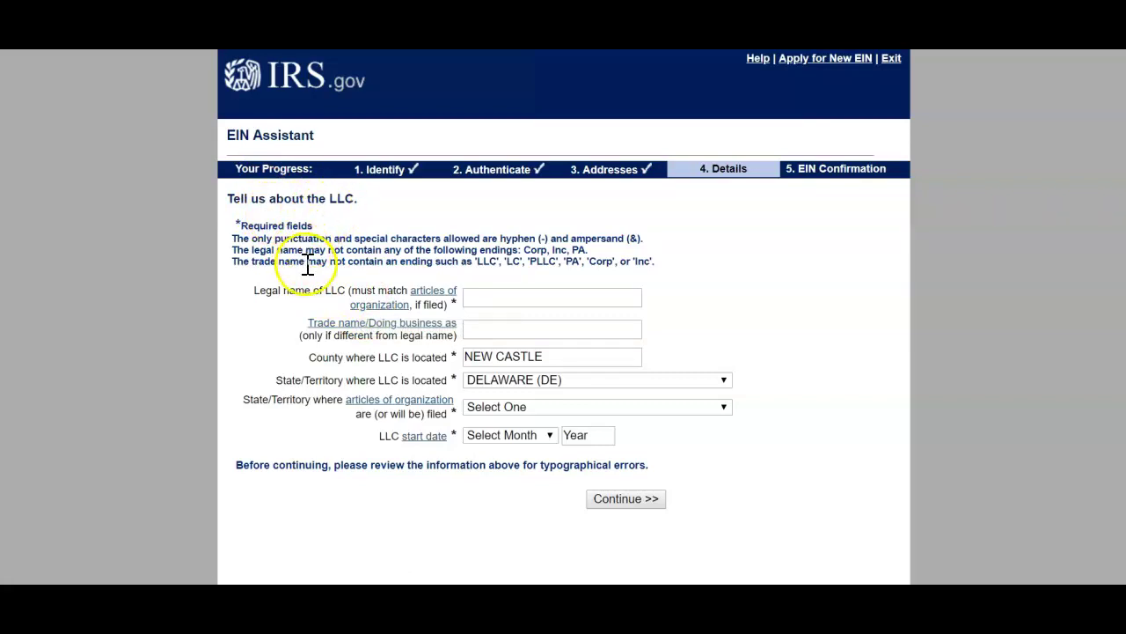
Step: Enter the LLC's legal name and open the state list for its articles of organization
{"action": "left_click", "coordinate": [483, 297]}
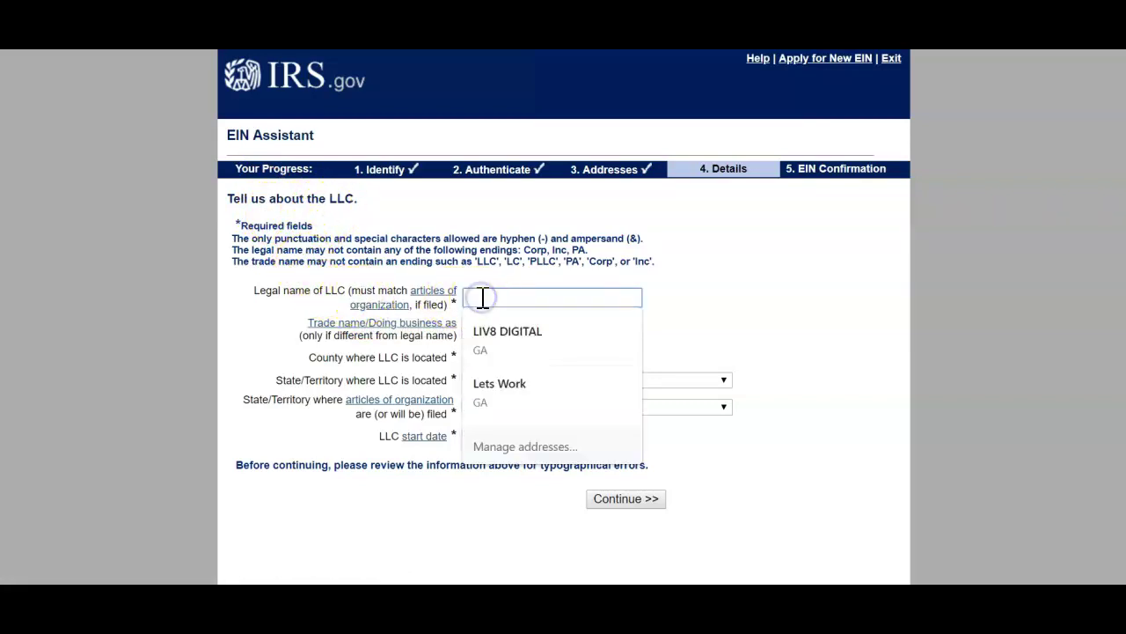
{"action": "type", "text": "Su"}
{"action": "type", "text": "UESS"}
{"action": "type", "text": " VILLIANO"}
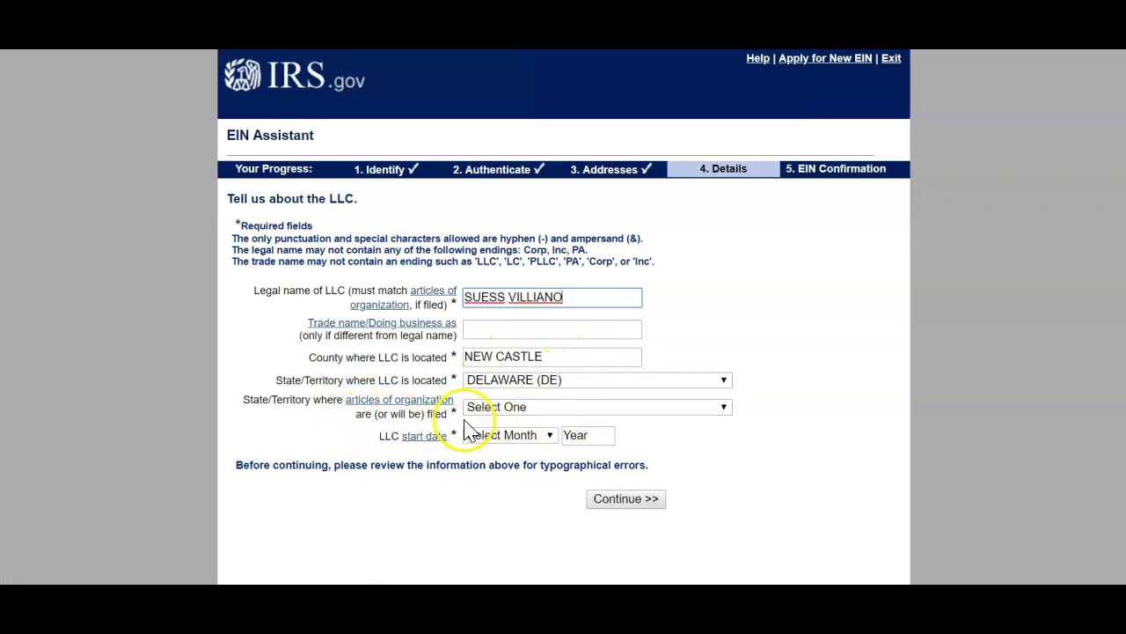
{"action": "left_click", "coordinate": [522, 412]}
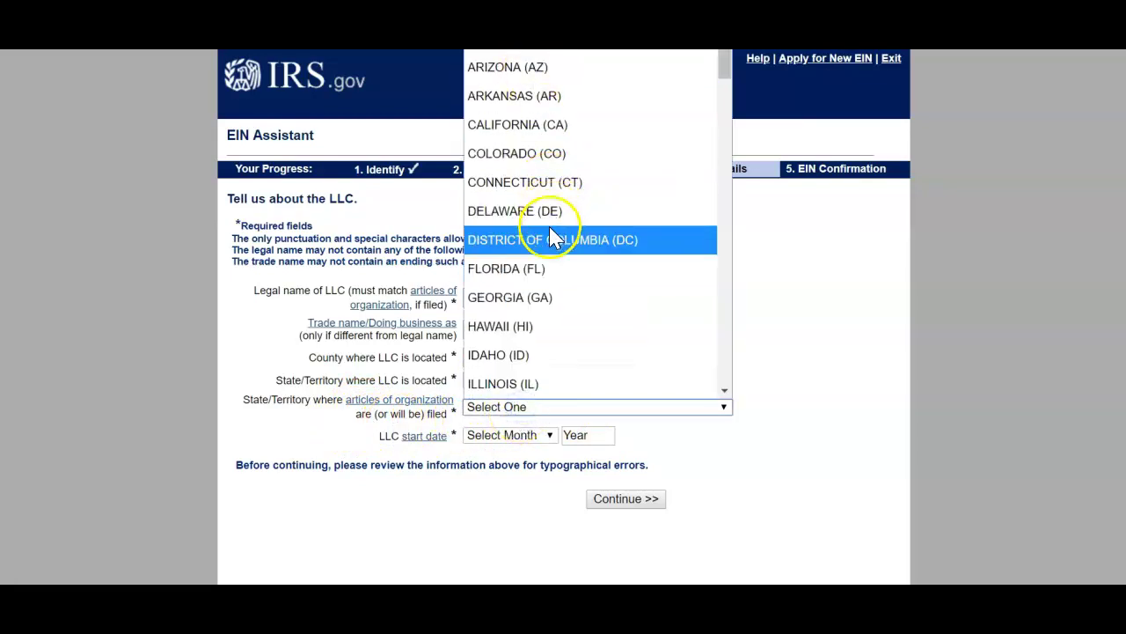
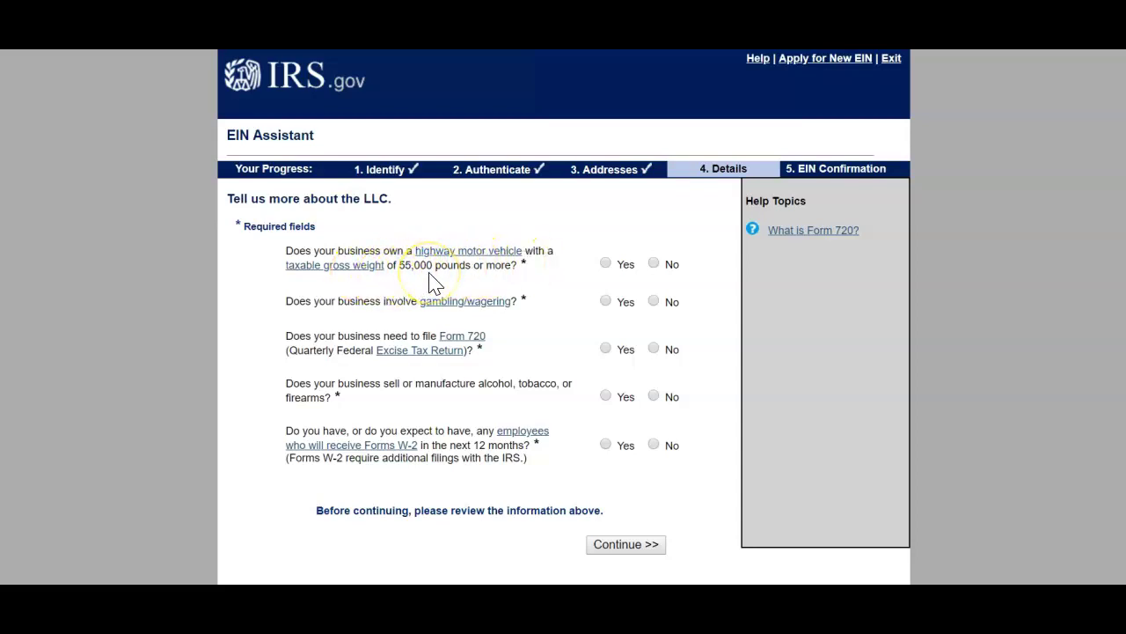
Step: Answer No to the heavy vehicle, Form 720 and alcohol/tobacco/firearms questions, and Yes to W-2 employees
{"action": "left_click", "coordinate": [653, 264]}
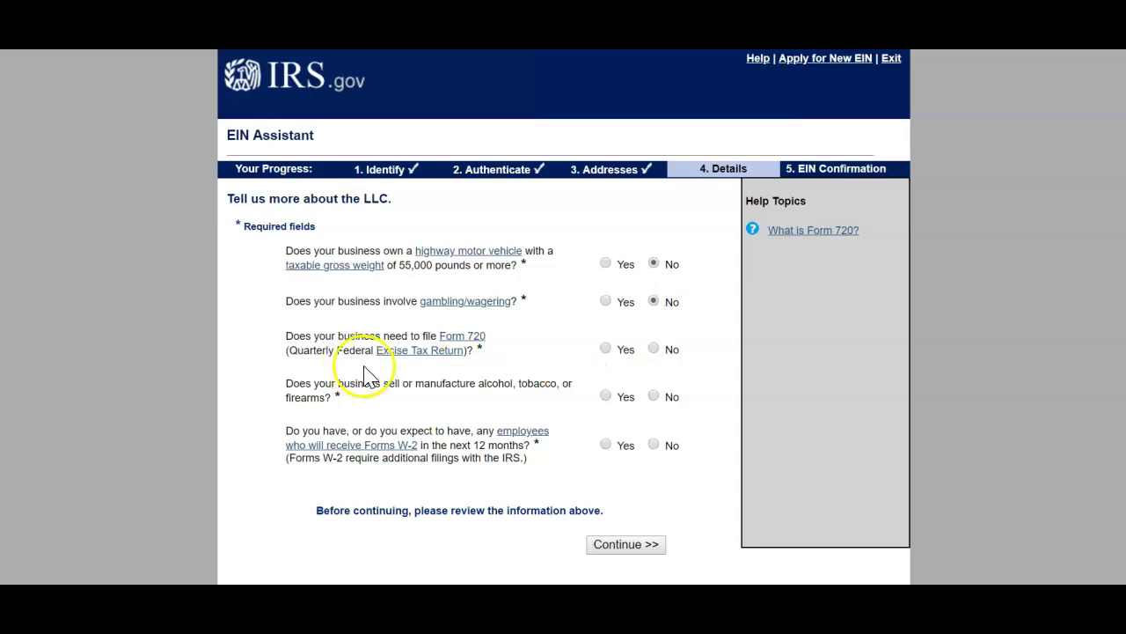
{"action": "left_click", "coordinate": [653, 349]}
{"action": "scroll", "coordinate": [653, 352], "scroll_direction": "down", "scroll_amount": 1}
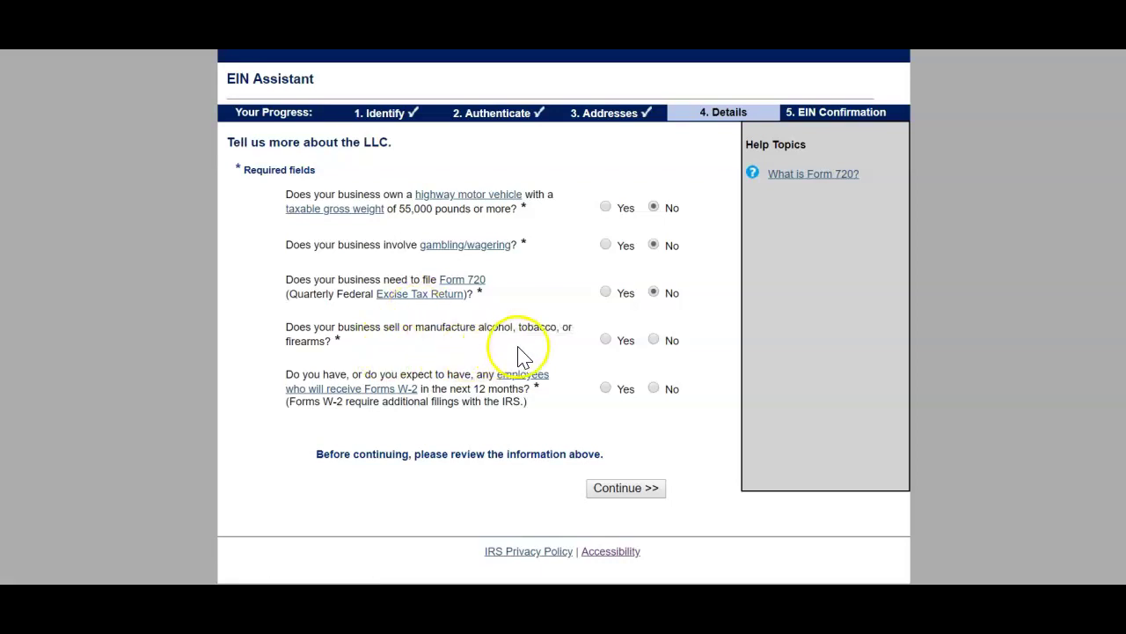
{"action": "left_click", "coordinate": [652, 341]}
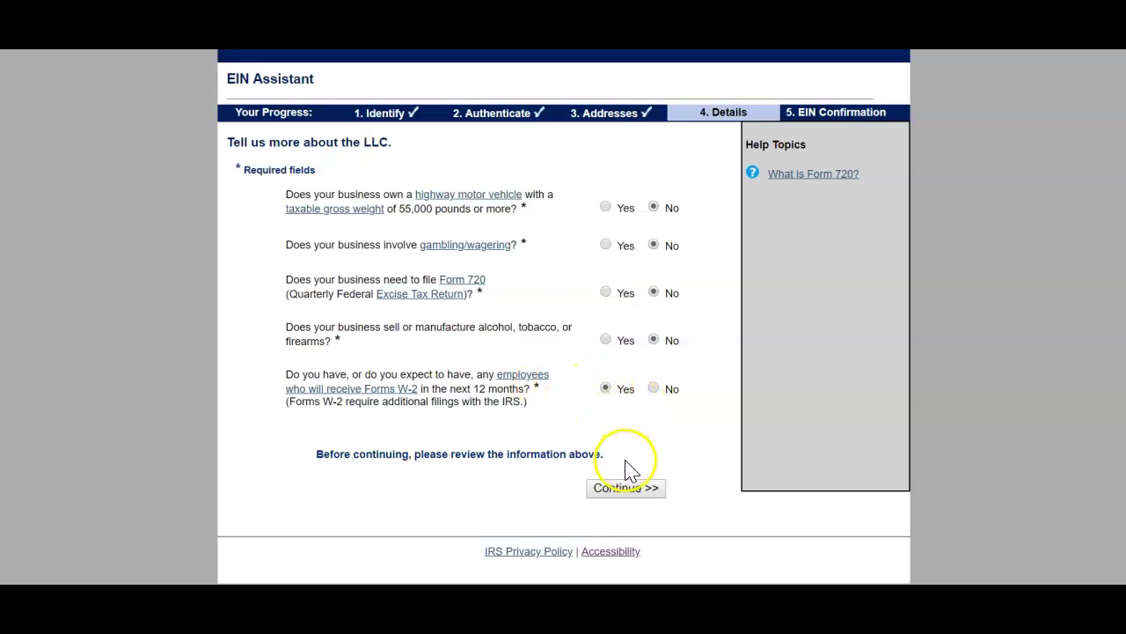
{"action": "left_click", "coordinate": [629, 489]}
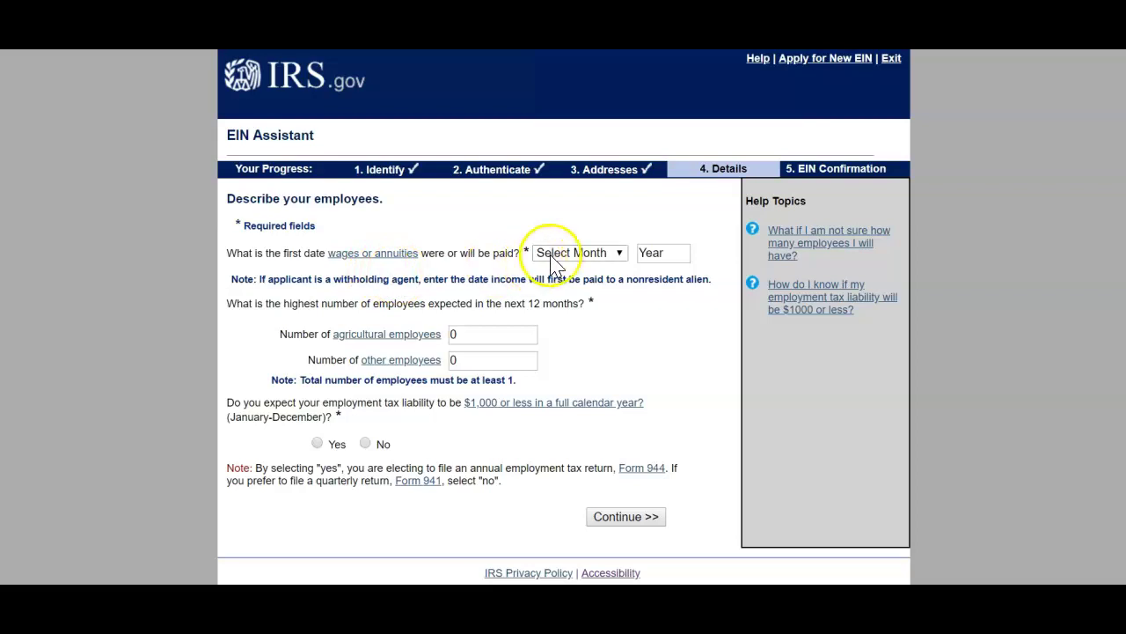
Step: Set the first wage date to December 2019
{"action": "scroll", "coordinate": [552, 257], "scroll_direction": "down", "scroll_amount": 1}
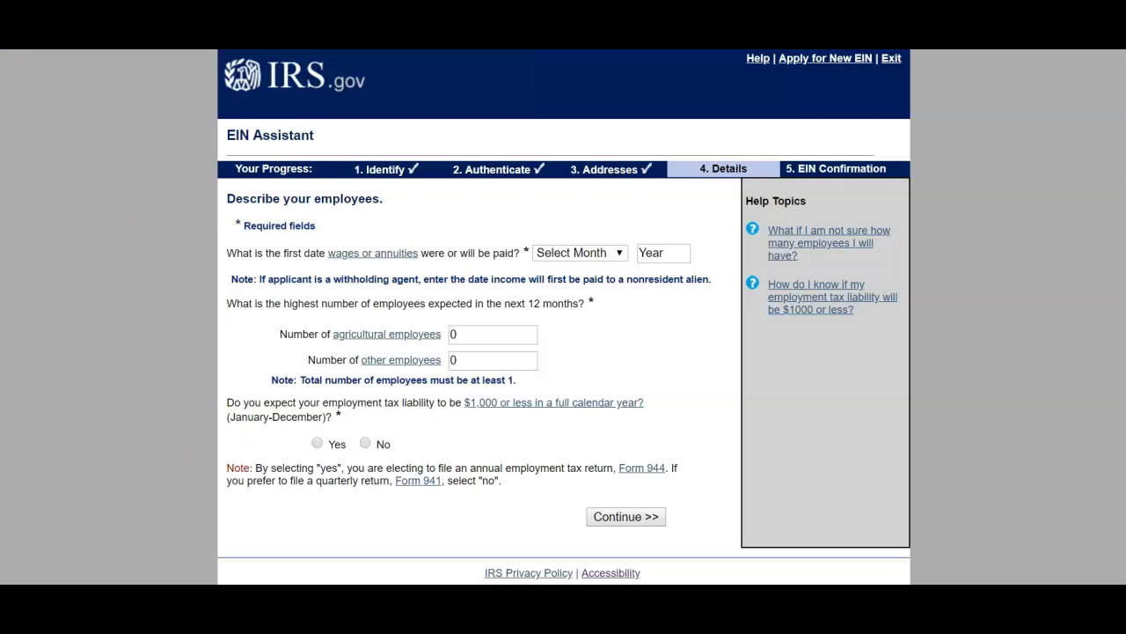
{"action": "left_click", "coordinate": [580, 253]}
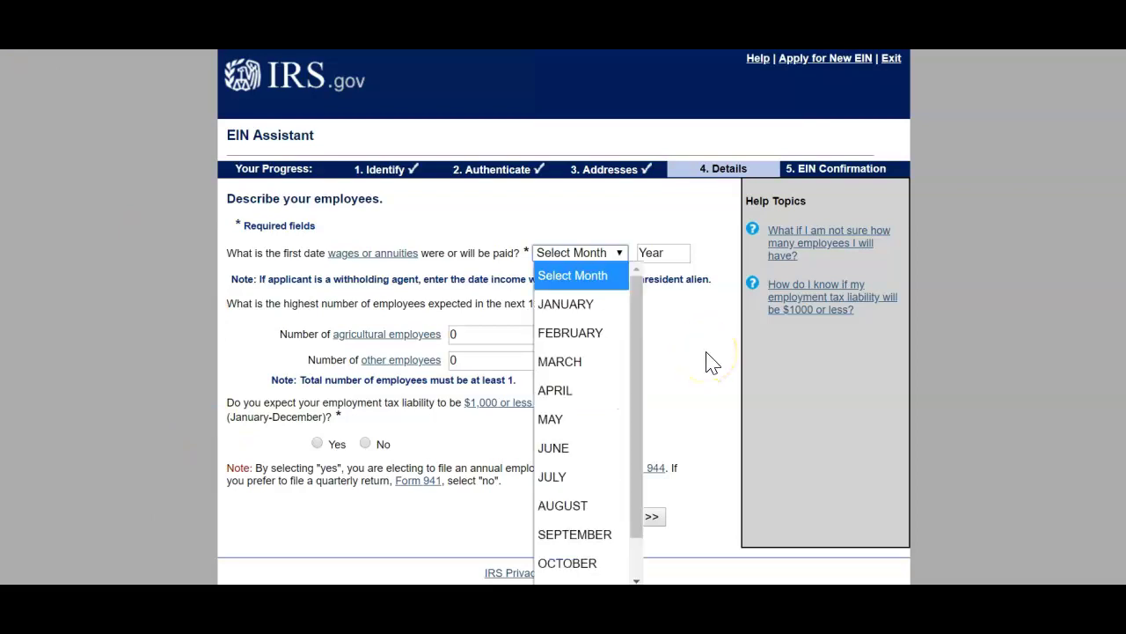
{"action": "left_click", "coordinate": [567, 308]}
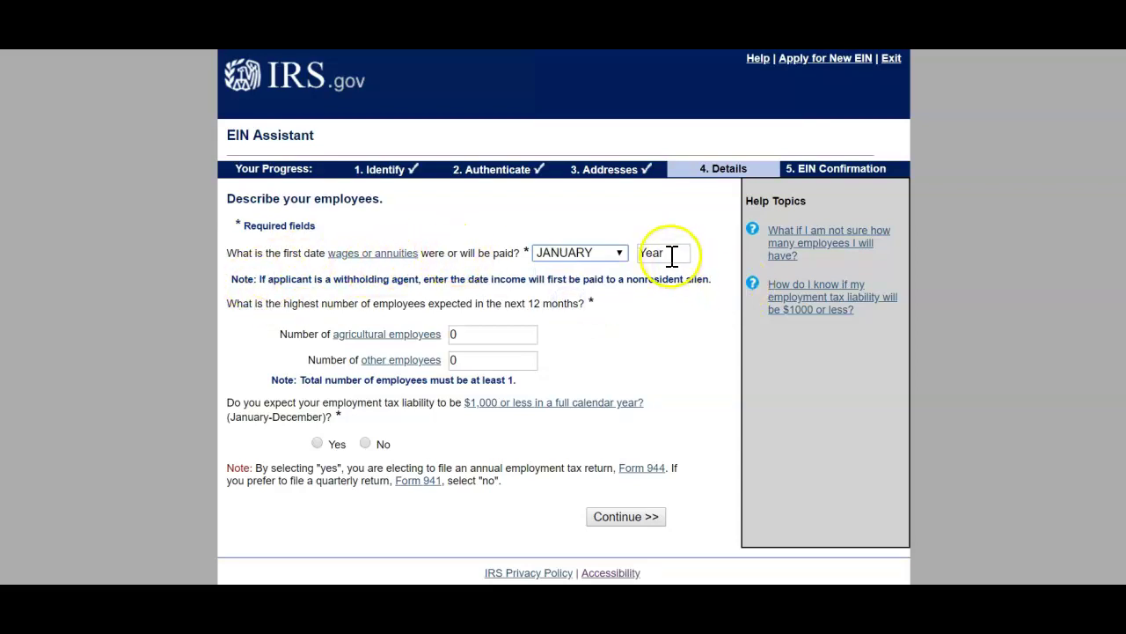
{"action": "left_click", "coordinate": [621, 252]}
{"action": "scroll", "coordinate": [616, 396], "scroll_direction": "down", "scroll_amount": 1}
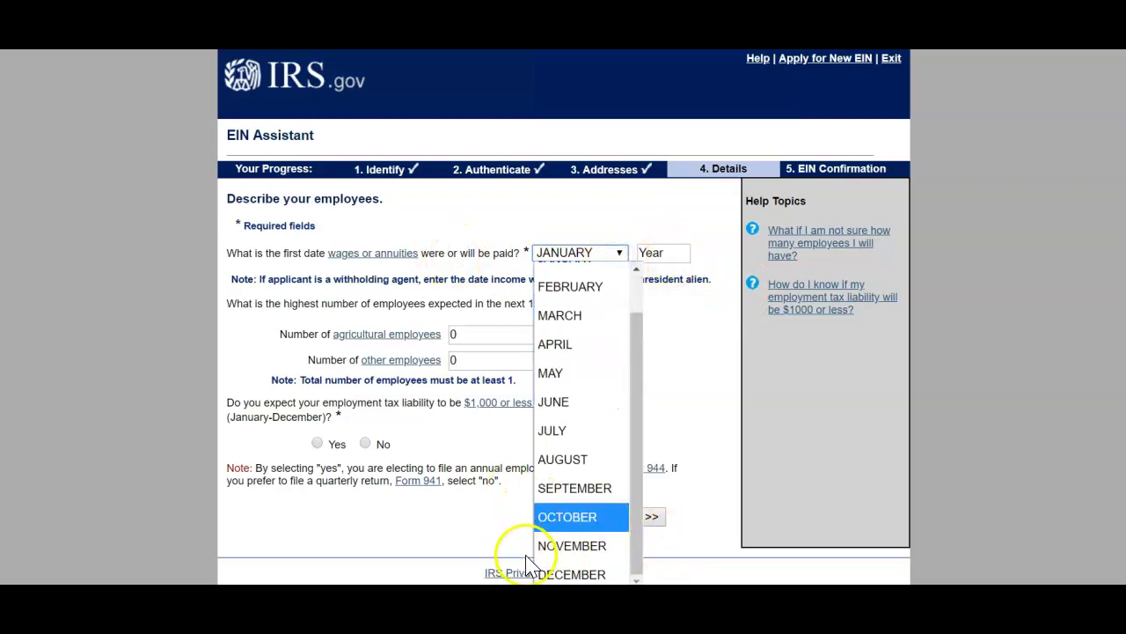
{"action": "left_click", "coordinate": [573, 573]}
{"action": "left_click", "coordinate": [651, 250]}
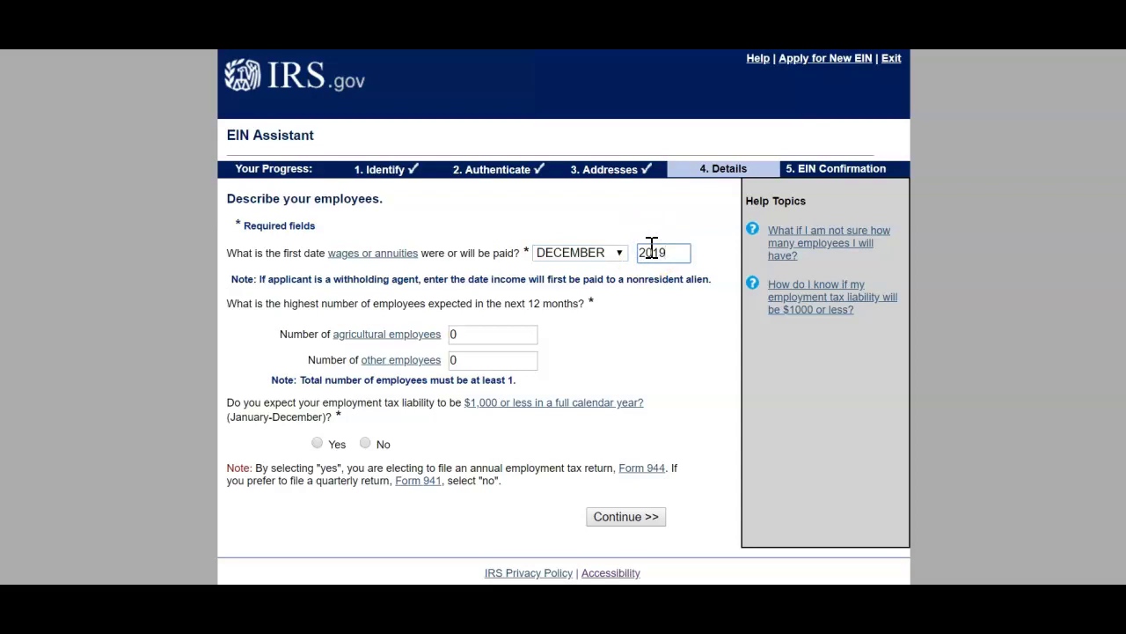
{"action": "left_click", "coordinate": [508, 308]}
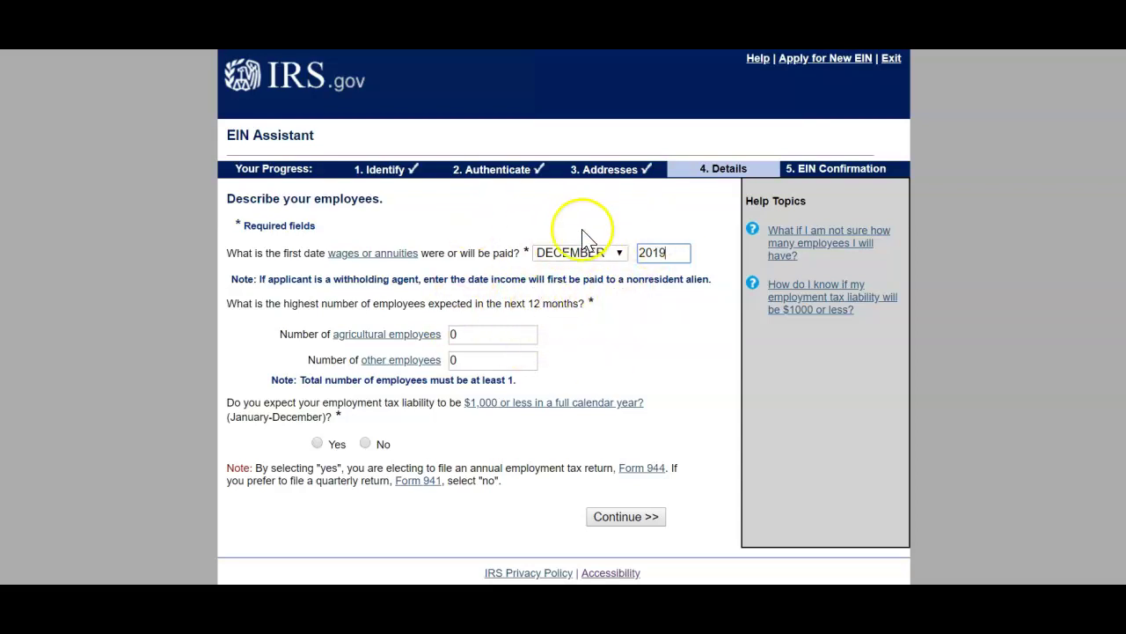
Step: Enter 2 other employees with $1,000-or-less liability and submit the employee details
{"action": "scroll", "coordinate": [564, 262], "scroll_direction": "down", "scroll_amount": 1}
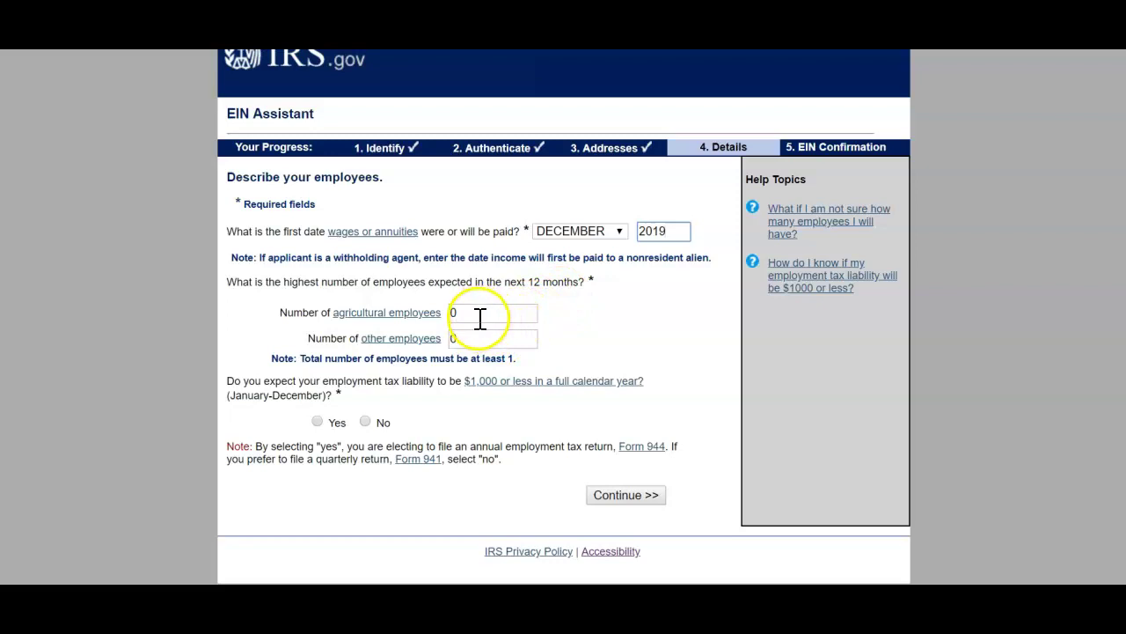
{"action": "left_click", "coordinate": [464, 342]}
{"action": "type", "text": "2"}
{"action": "left_click", "coordinate": [630, 326]}
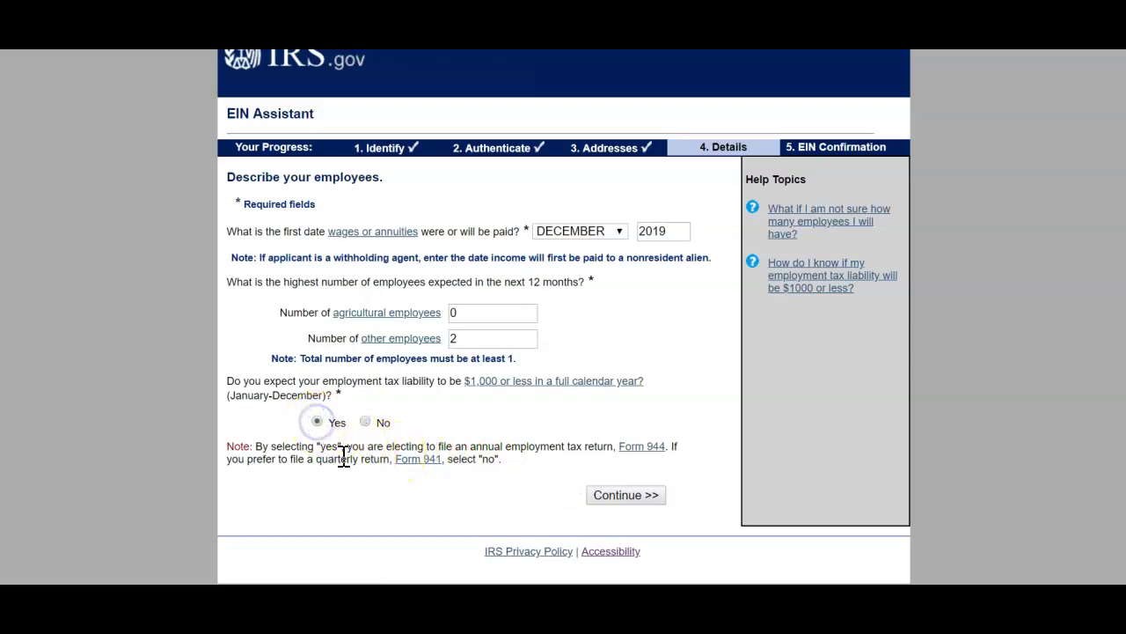
{"action": "left_click", "coordinate": [613, 503]}
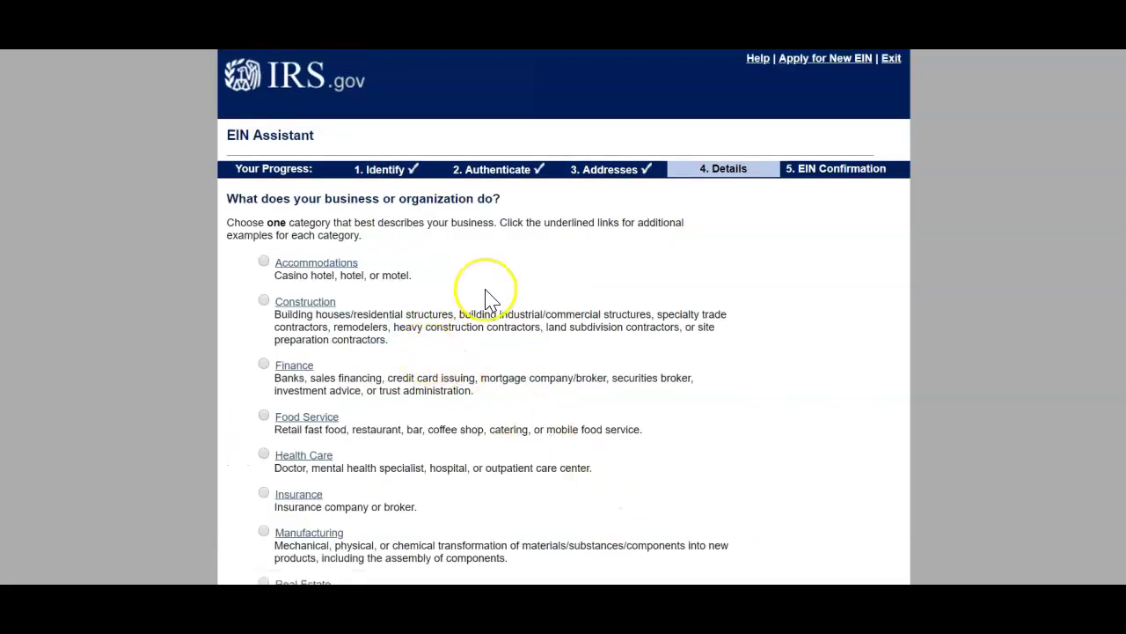
Step: Pick Other from the industry list and proceed to its business activity options
{"action": "scroll", "coordinate": [490, 299], "scroll_direction": "down", "scroll_amount": 1}
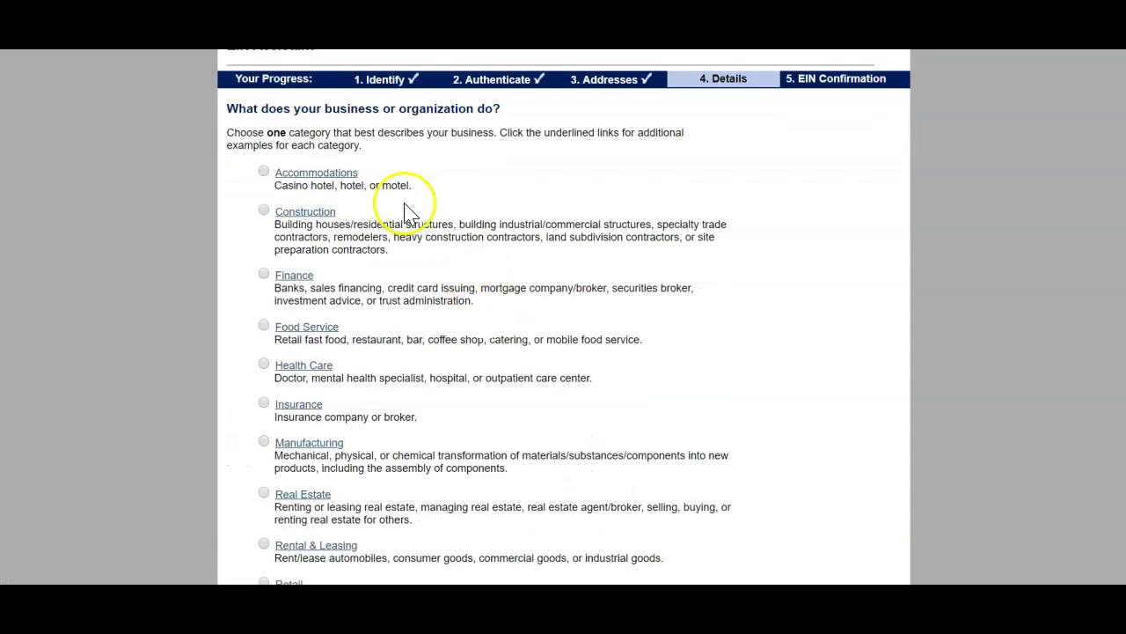
{"action": "scroll", "coordinate": [302, 274], "scroll_direction": "down", "scroll_amount": 1}
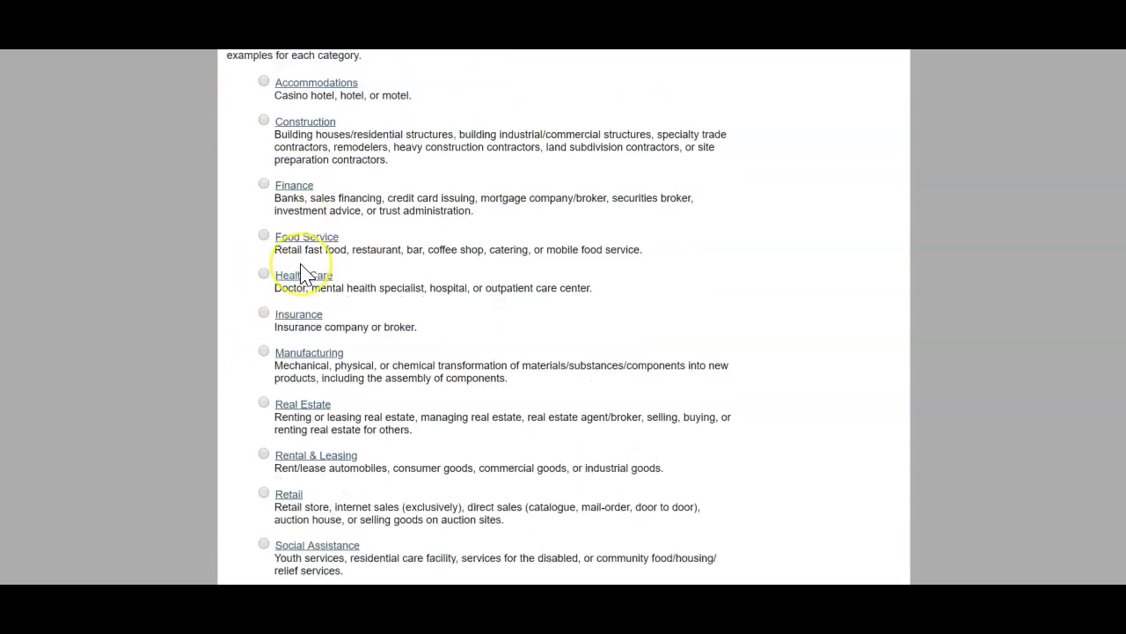
{"action": "scroll", "coordinate": [302, 274], "scroll_direction": "down", "scroll_amount": 3}
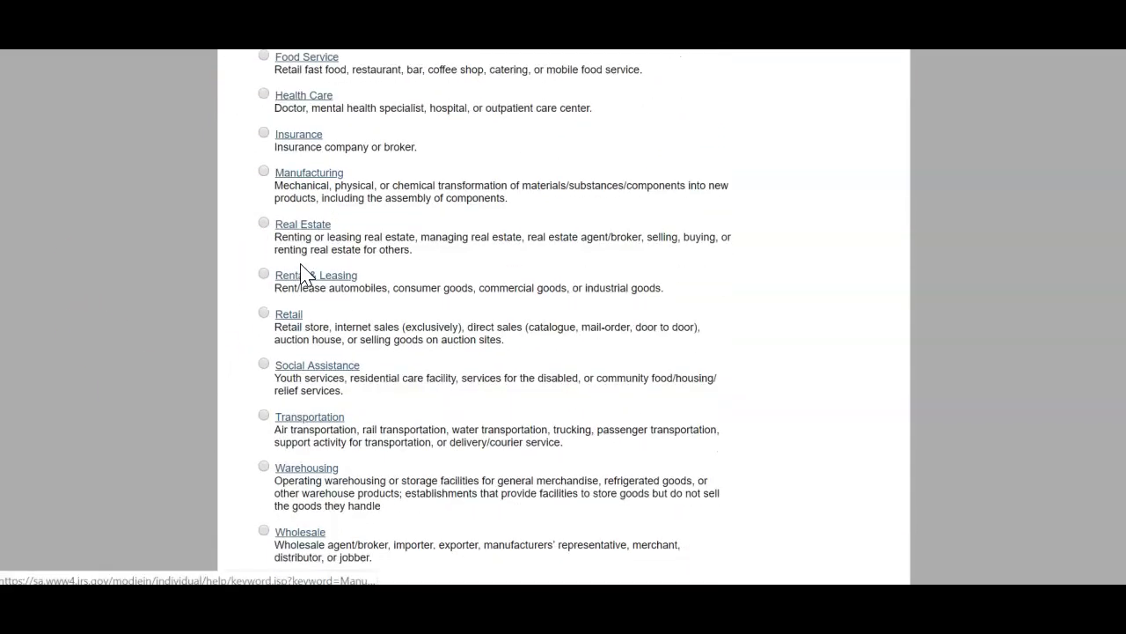
{"action": "scroll", "coordinate": [301, 274], "scroll_direction": "down", "scroll_amount": 1}
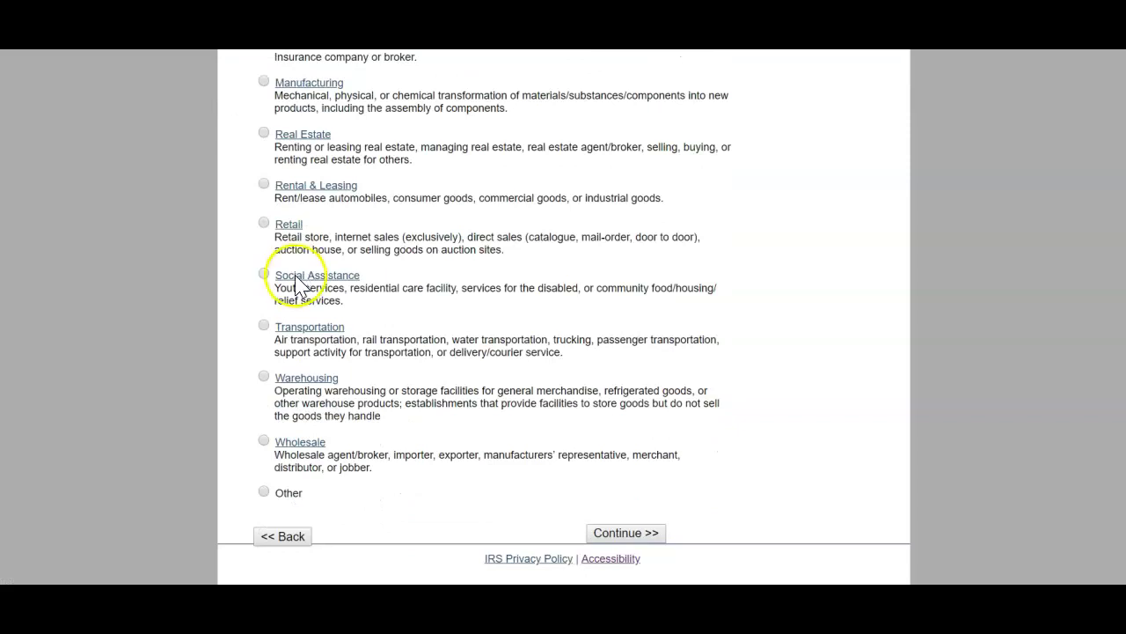
{"action": "scroll", "coordinate": [274, 218], "scroll_direction": "up", "scroll_amount": 4}
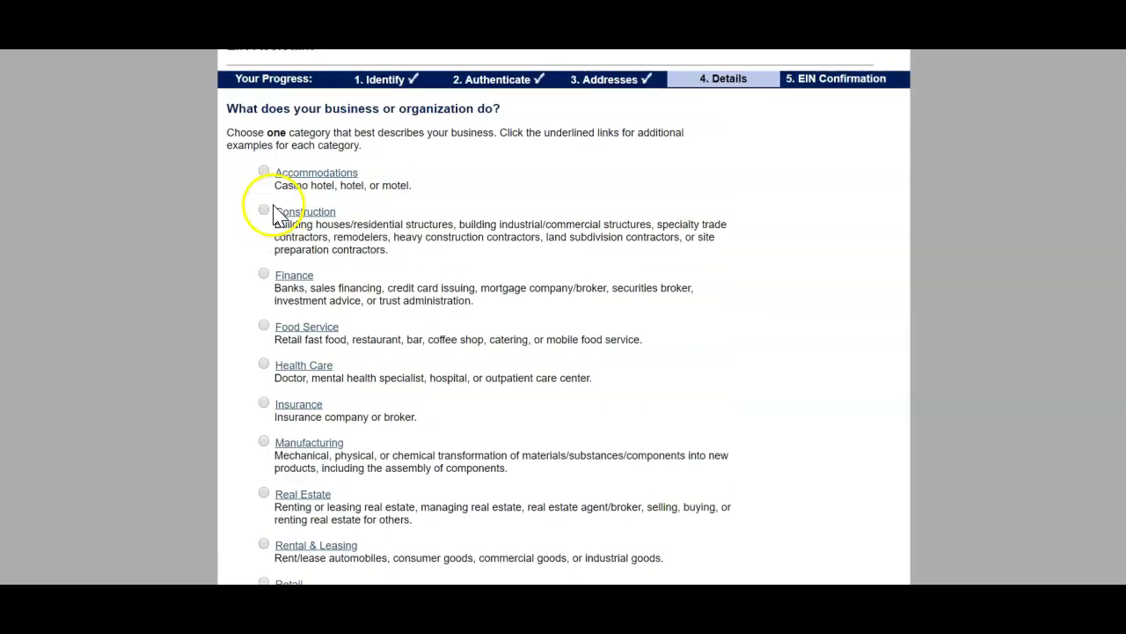
{"action": "scroll", "coordinate": [272, 216], "scroll_direction": "down", "scroll_amount": 1}
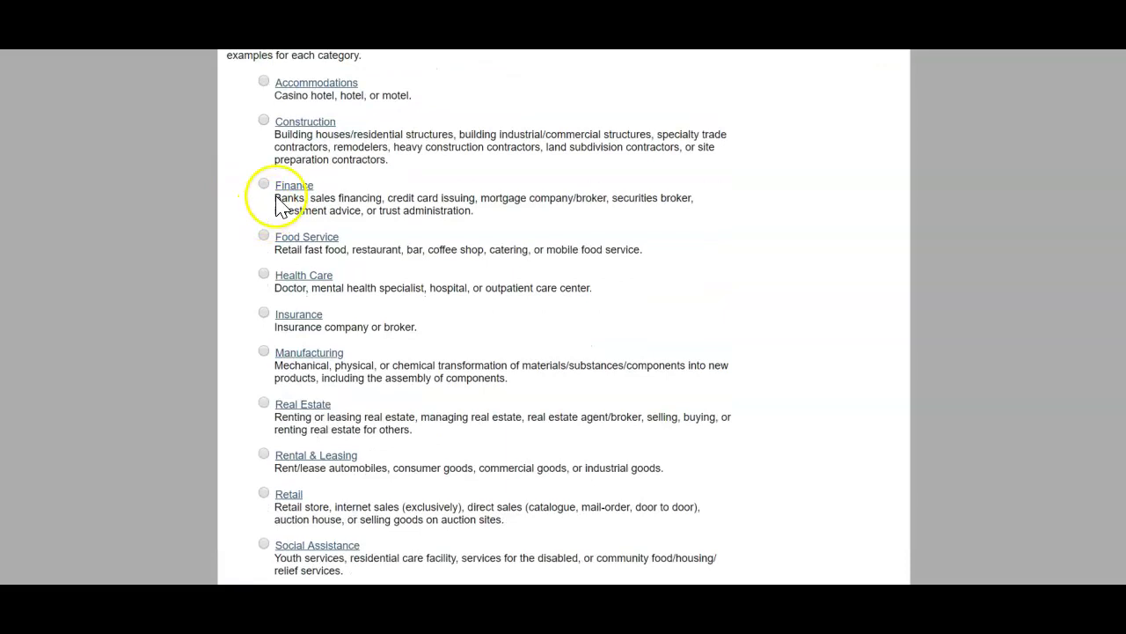
{"action": "scroll", "coordinate": [261, 254], "scroll_direction": "down", "scroll_amount": 1}
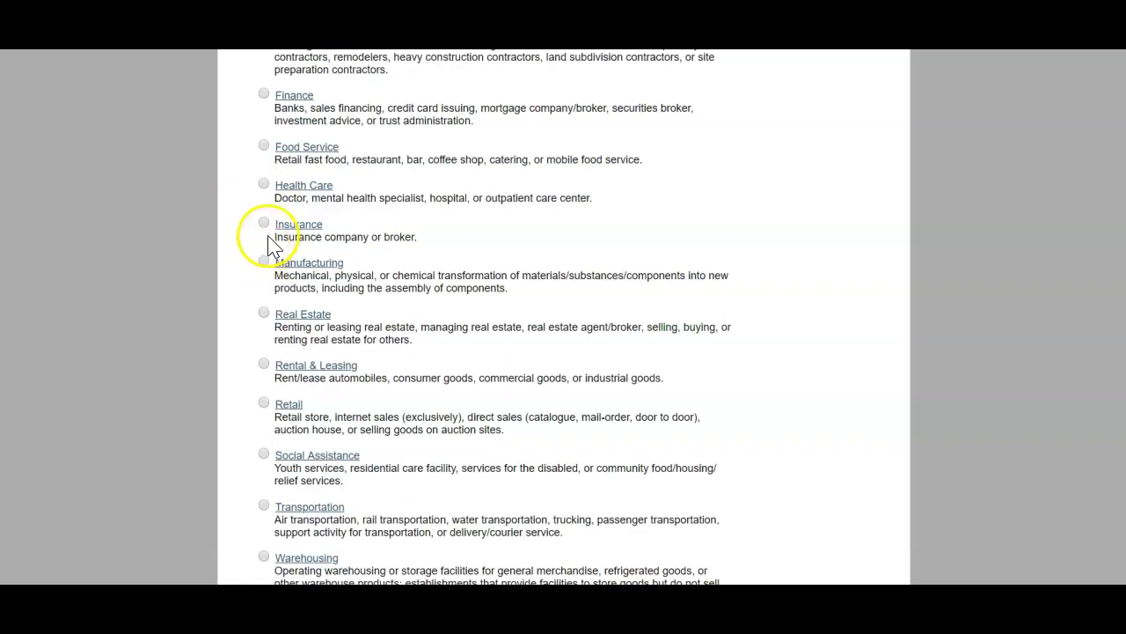
{"action": "scroll", "coordinate": [270, 246], "scroll_direction": "down", "scroll_amount": 2}
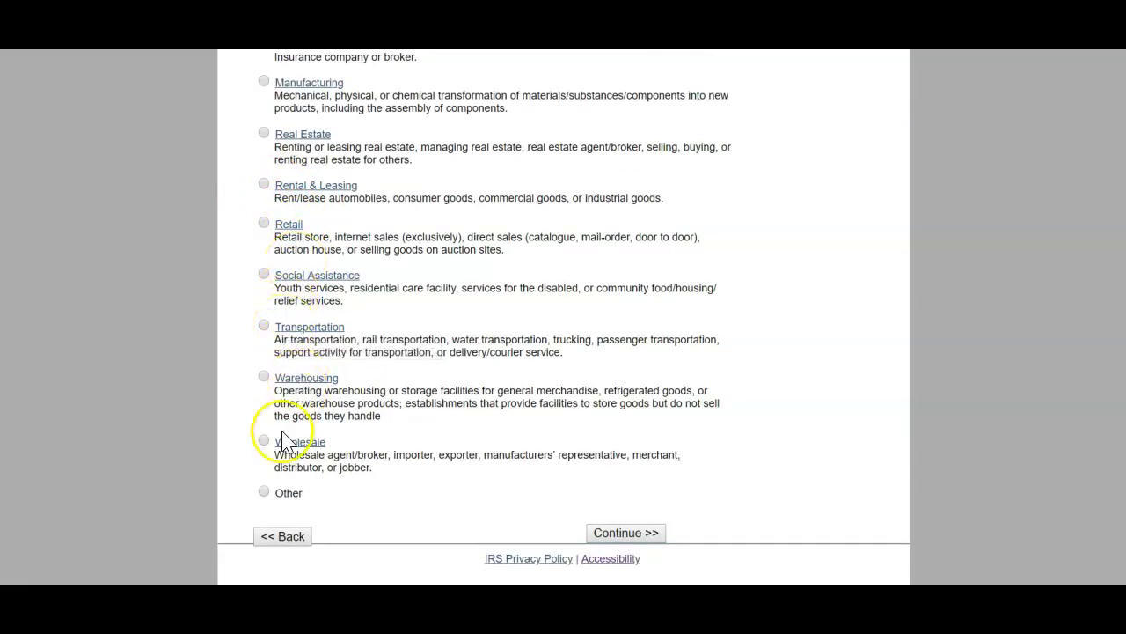
{"action": "scroll", "coordinate": [282, 435], "scroll_direction": "down", "scroll_amount": 1}
{"action": "left_click", "coordinate": [263, 485]}
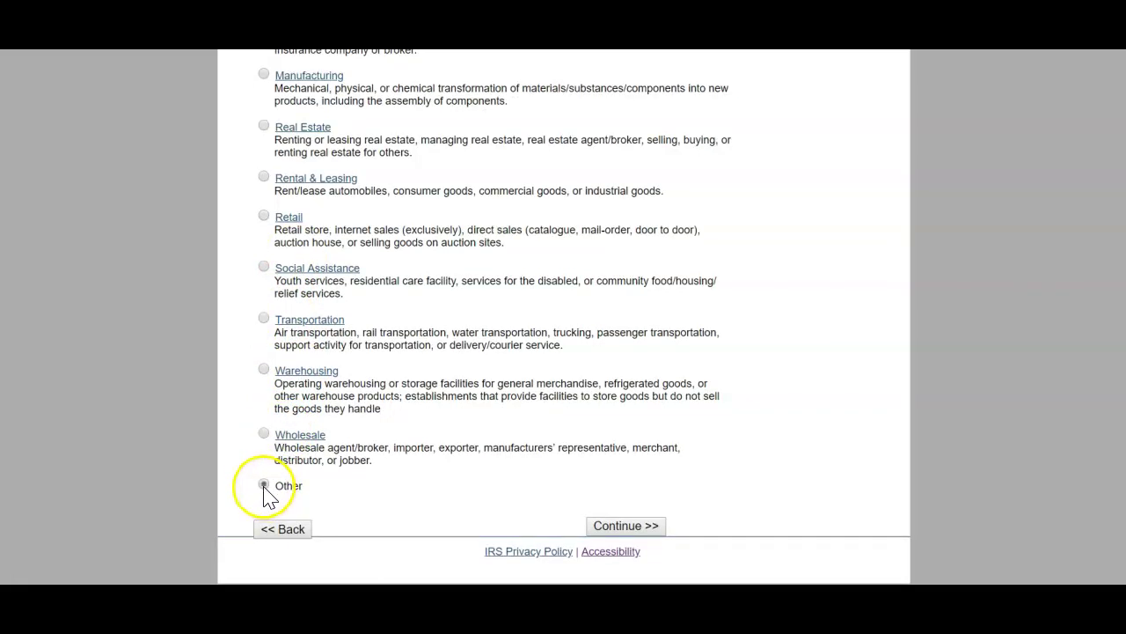
{"action": "scroll", "coordinate": [516, 387], "scroll_direction": "up", "scroll_amount": 4}
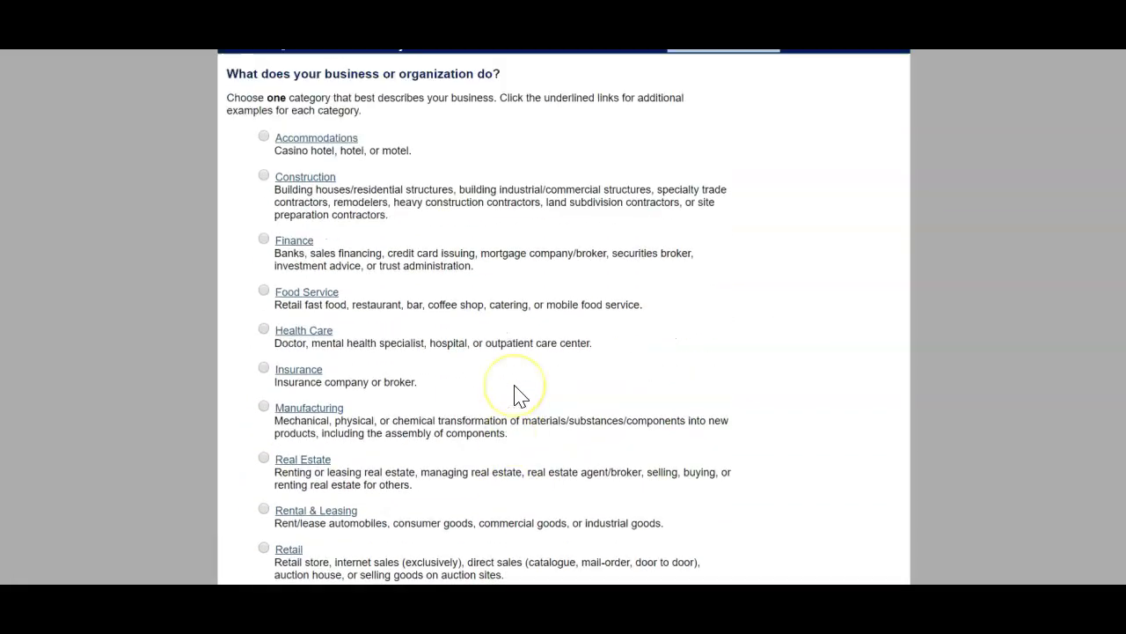
{"action": "scroll", "coordinate": [513, 390], "scroll_direction": "down", "scroll_amount": 4}
{"action": "scroll", "coordinate": [520, 394], "scroll_direction": "down", "scroll_amount": 1}
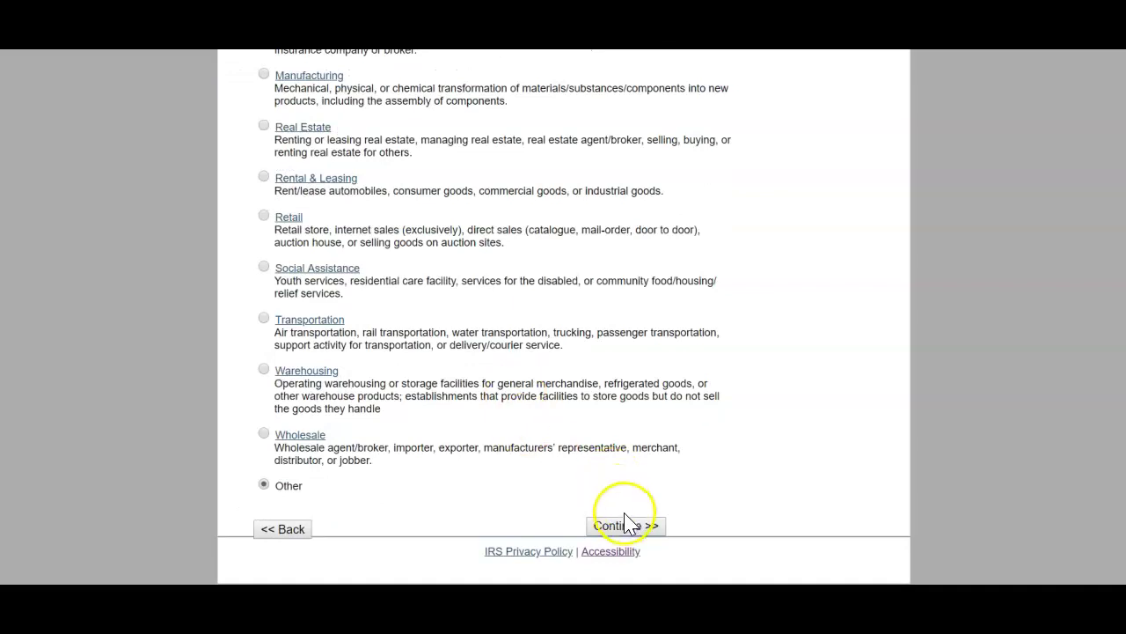
{"action": "scroll", "coordinate": [502, 286], "scroll_direction": "up", "scroll_amount": 3}
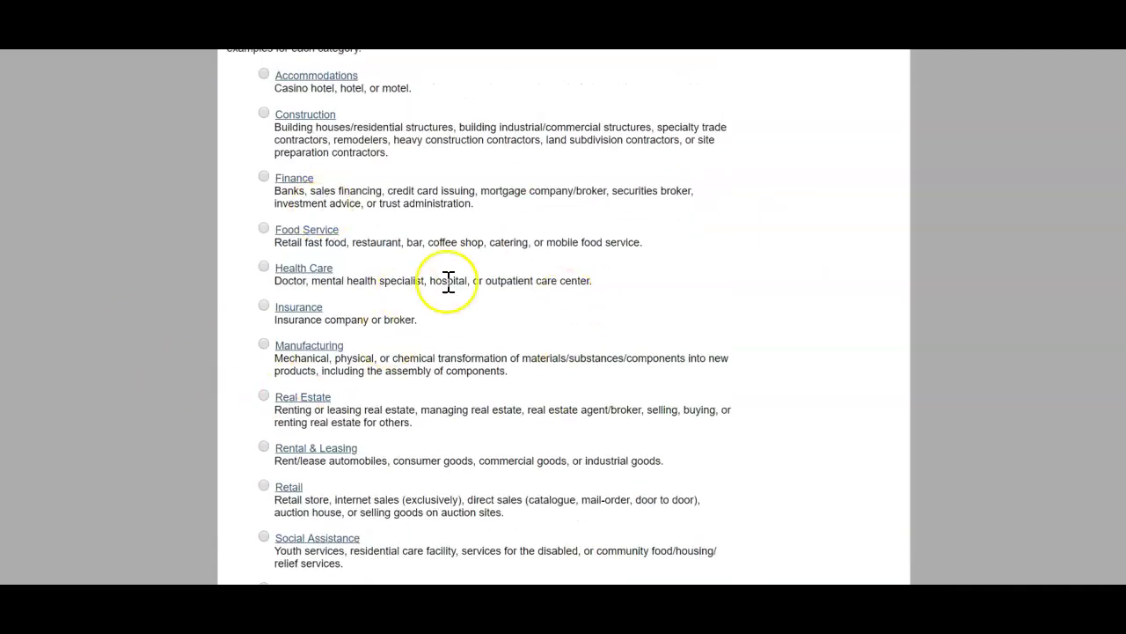
{"action": "scroll", "coordinate": [447, 282], "scroll_direction": "up", "scroll_amount": 1}
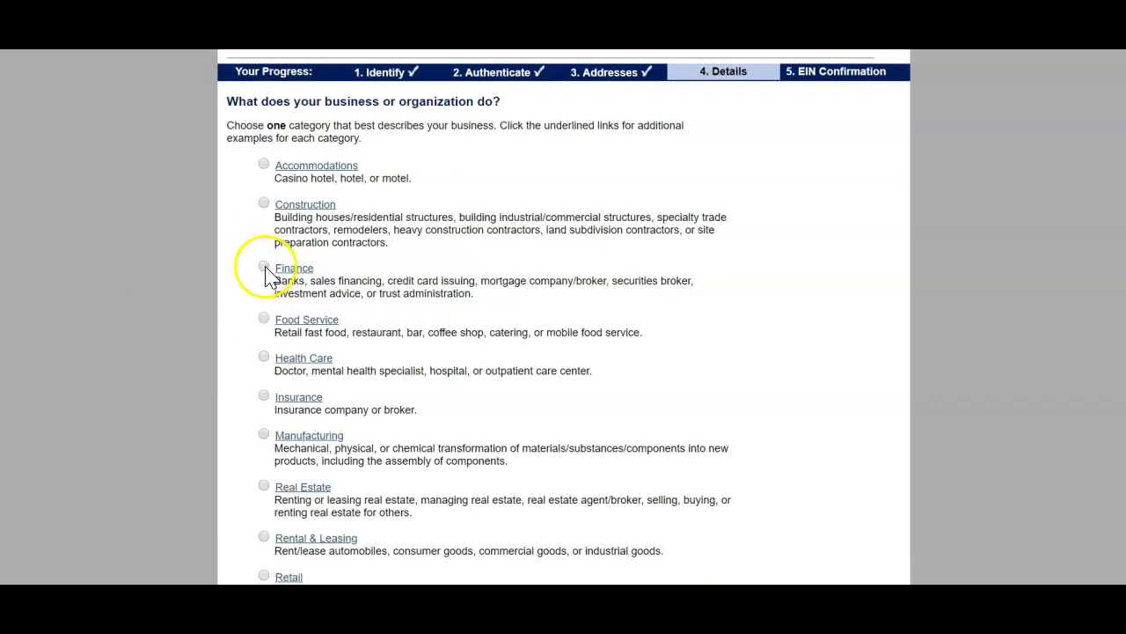
{"action": "scroll", "coordinate": [495, 292], "scroll_direction": "down", "scroll_amount": 4}
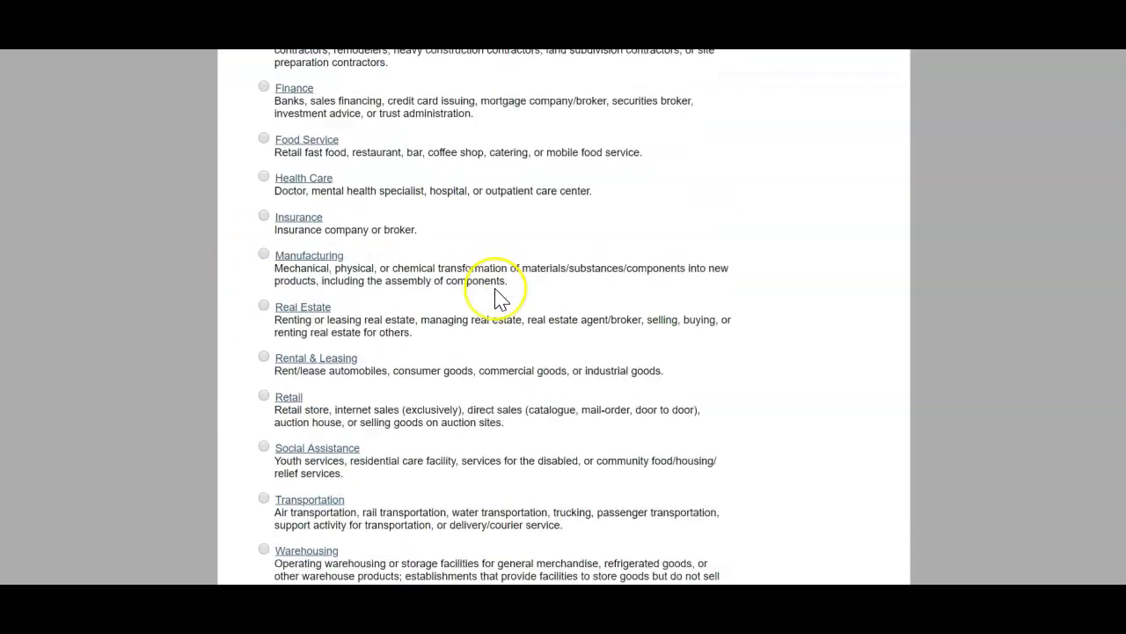
{"action": "left_click", "coordinate": [647, 526]}
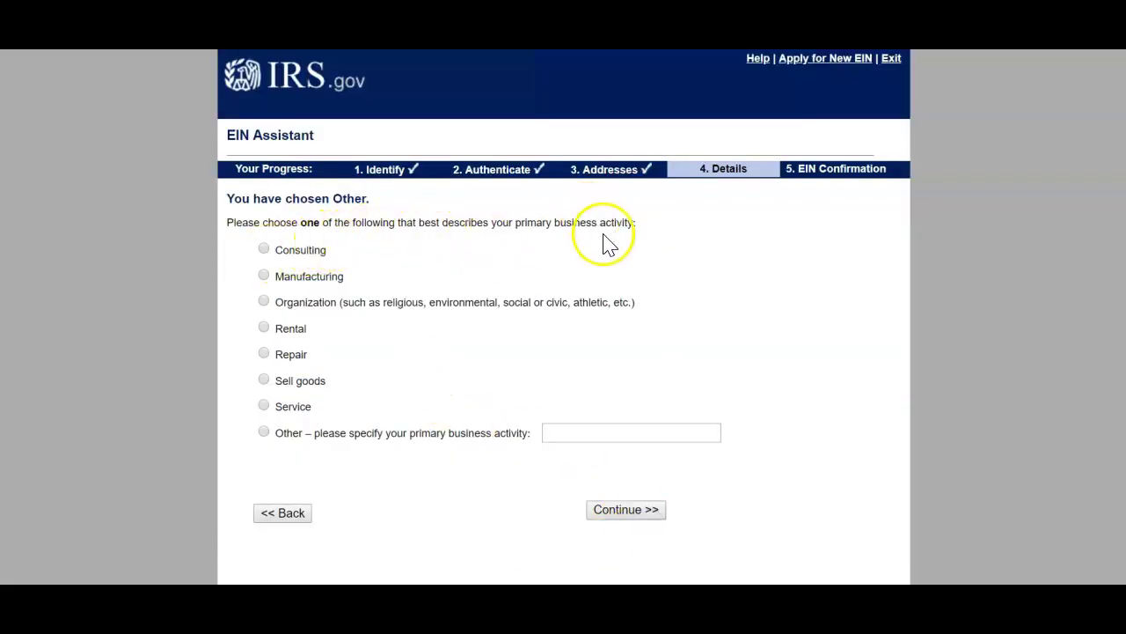
Step: Choose Consulting as the primary business activity
{"action": "left_click", "coordinate": [265, 250]}
{"action": "scroll", "coordinate": [538, 354], "scroll_direction": "down", "scroll_amount": 2}
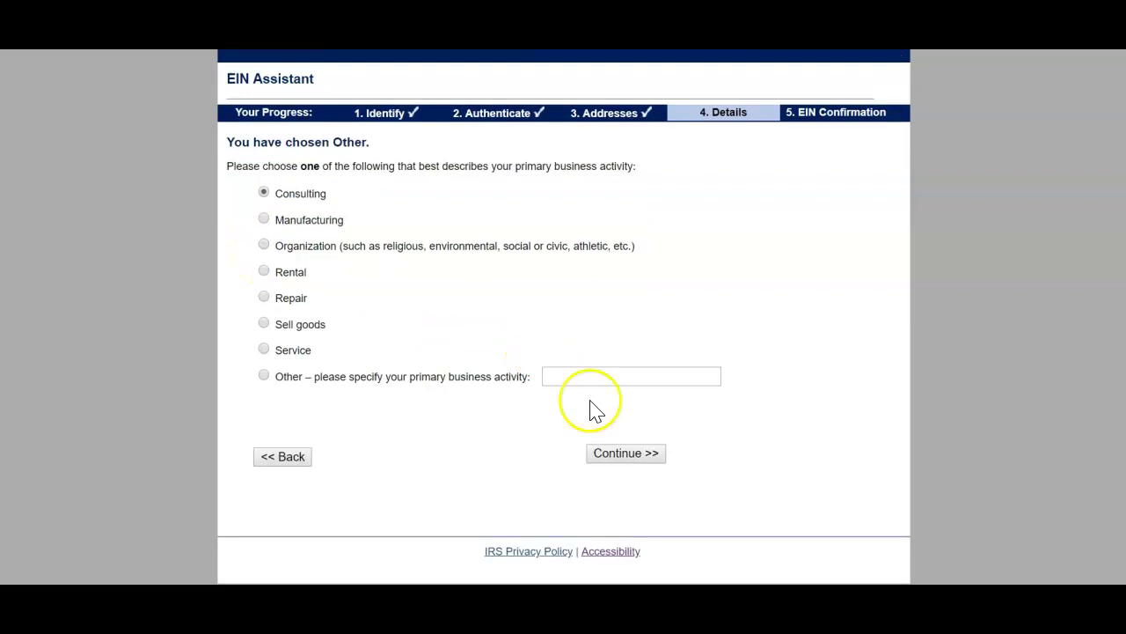
{"action": "left_click", "coordinate": [626, 453]}
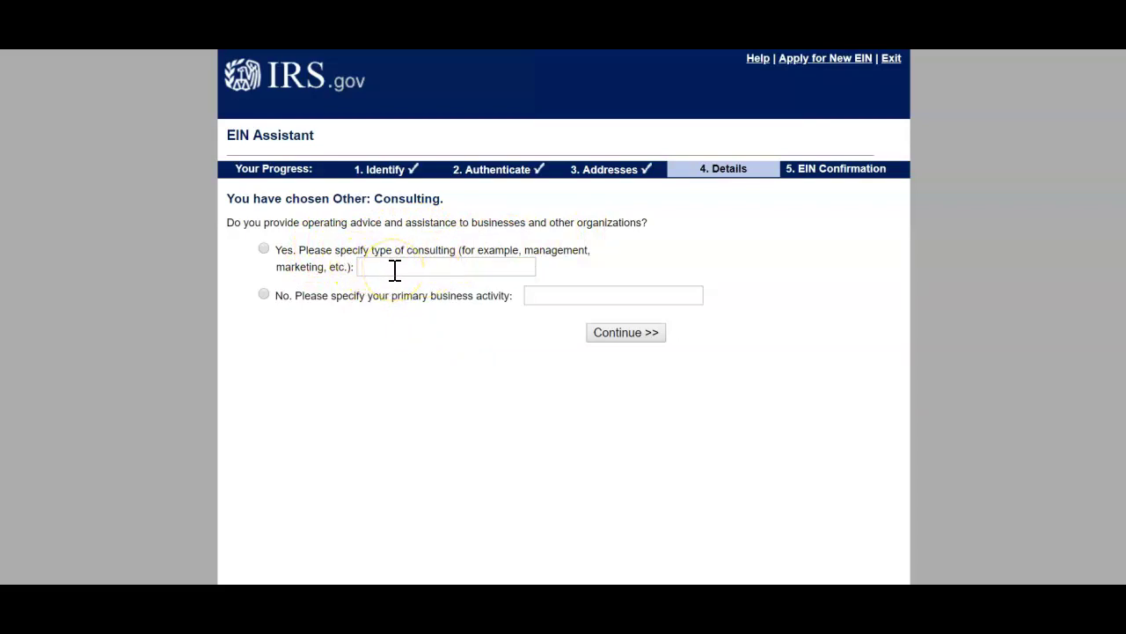
Step: Confirm consulting advice and describe the consulting type as 'Digital Marketing Consulting'
{"action": "left_click", "coordinate": [264, 252]}
{"action": "left_click", "coordinate": [385, 267]}
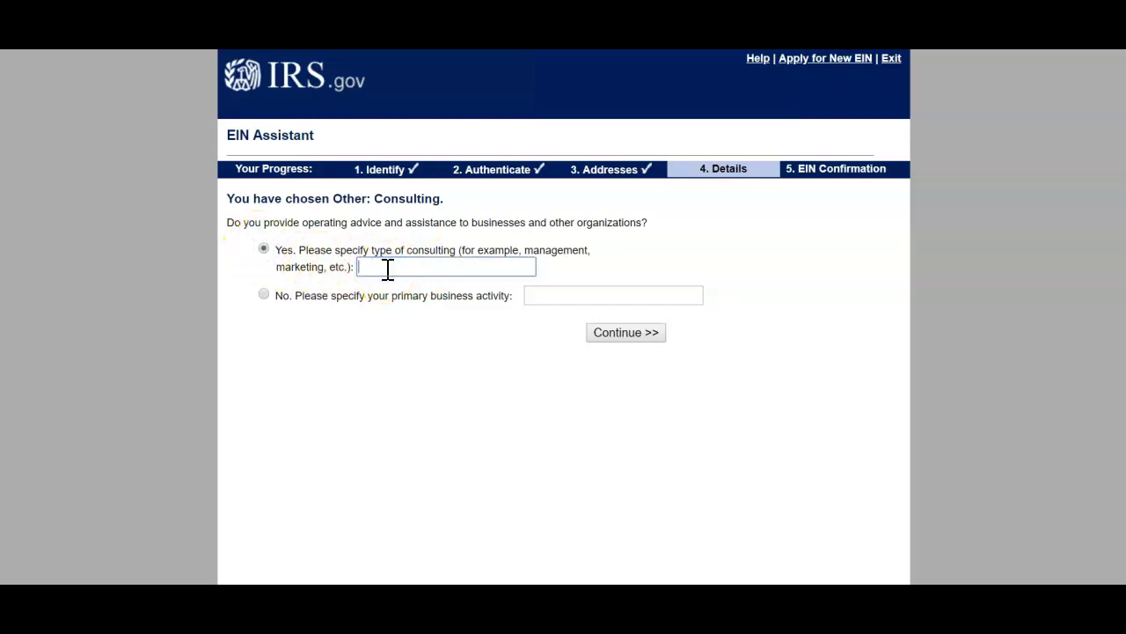
{"action": "type", "text": "dfg"}
{"action": "key", "text": "BackSpace"}
{"action": "key", "text": "BackSpace"}
{"action": "key", "text": "BackSpace"}
{"action": "type", "text": "Digital Marketing Co"}
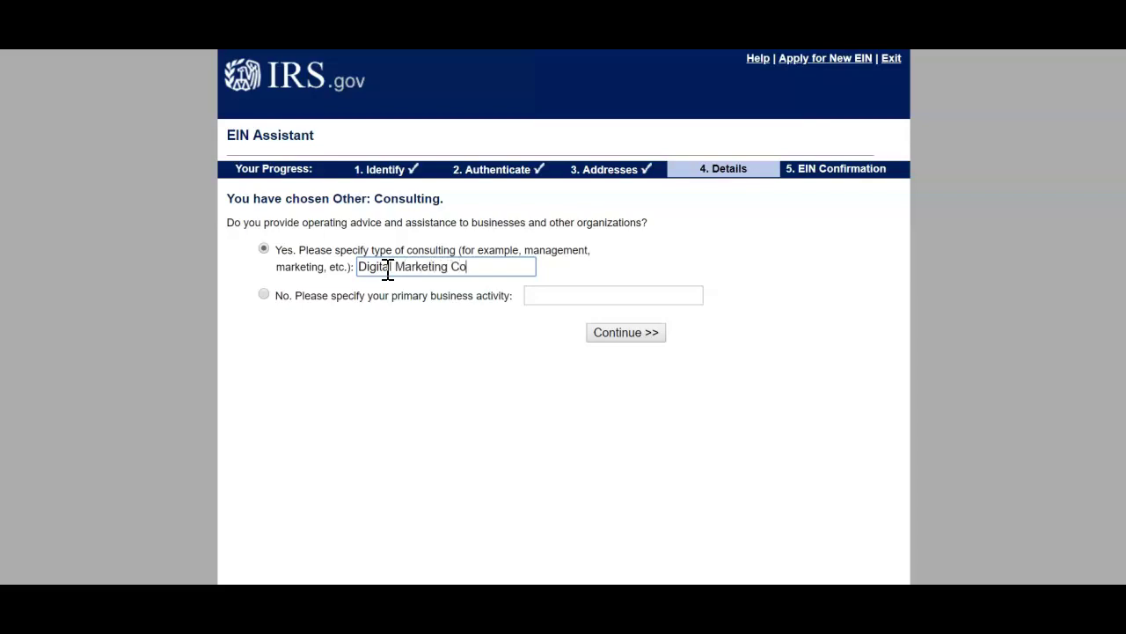
{"action": "type", "text": "nsulting"}
{"action": "left_click", "coordinate": [609, 340]}
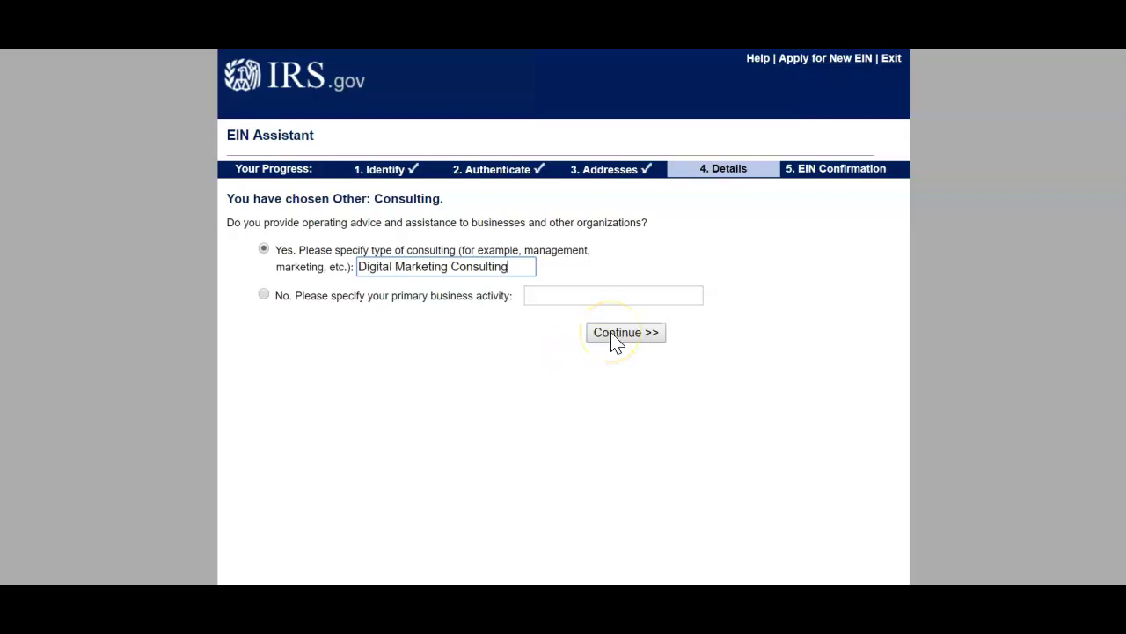
{"action": "left_click", "coordinate": [614, 339]}
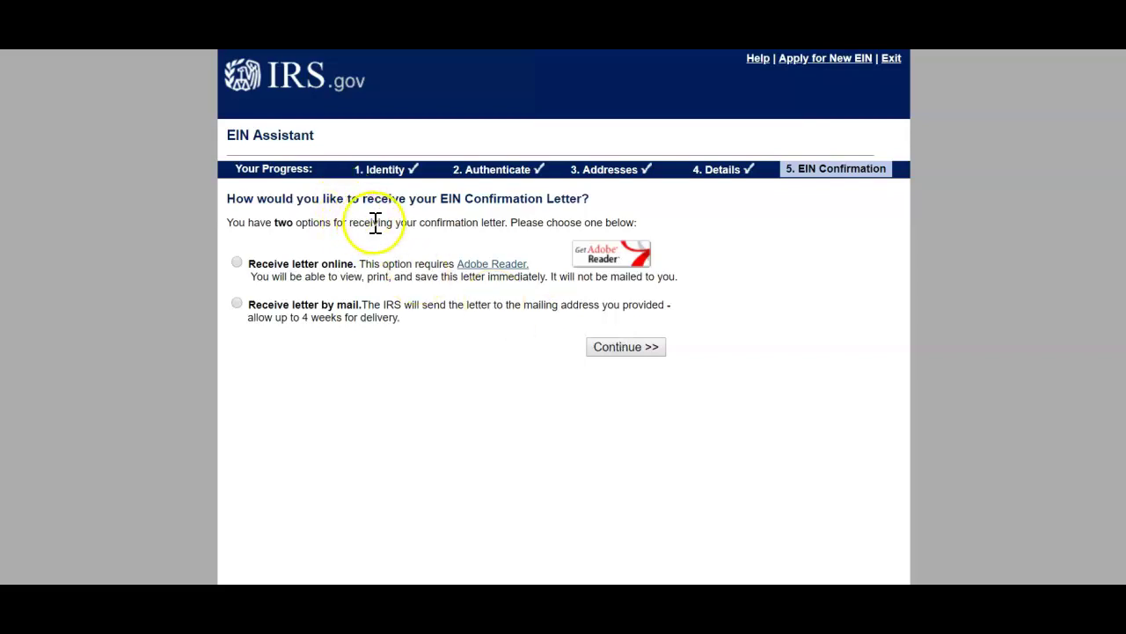
Step: Choose Receive letter online for the EIN confirmation letter and go to the summary
{"action": "left_click", "coordinate": [237, 263]}
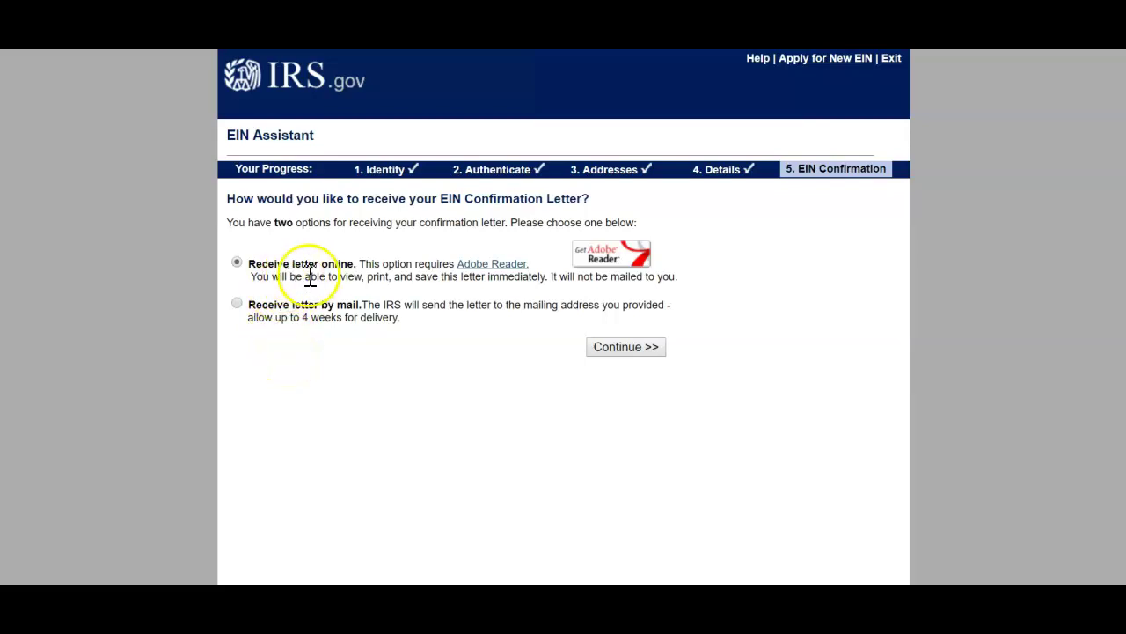
{"action": "left_click", "coordinate": [617, 347]}
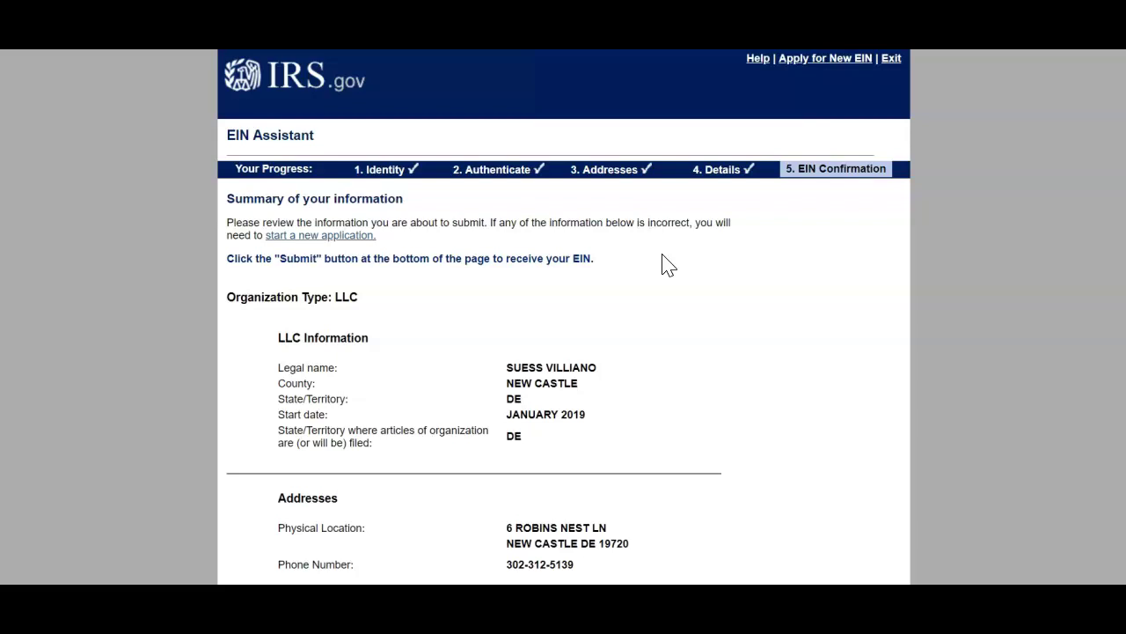
Step: Review the LLC application summary and submit it to get the EIN
{"action": "scroll", "coordinate": [666, 264], "scroll_direction": "down", "scroll_amount": 3}
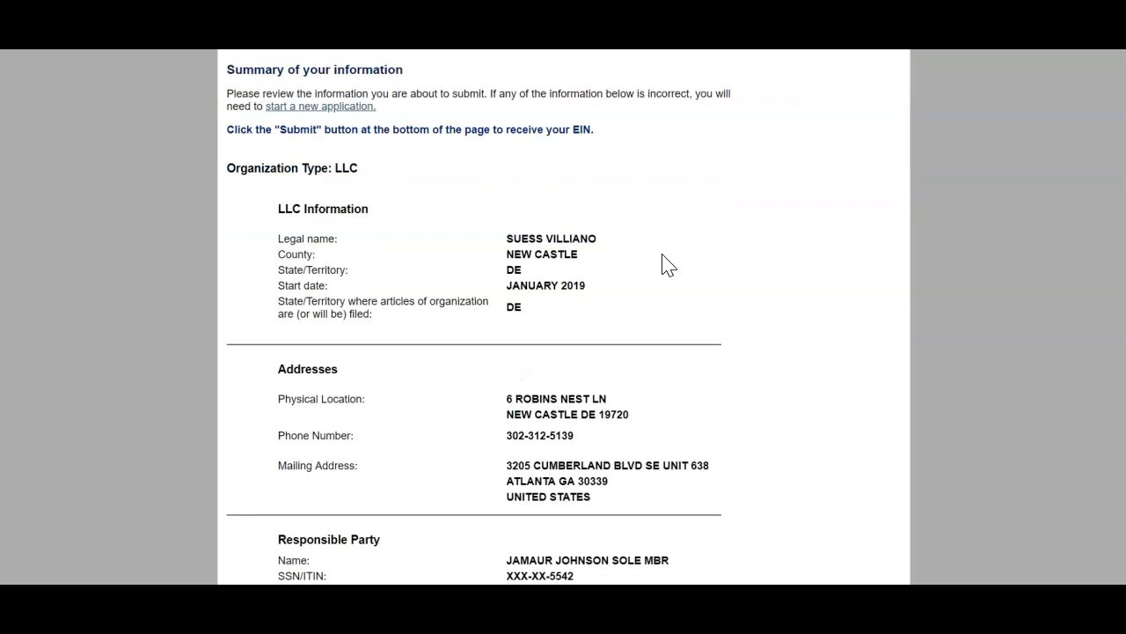
{"action": "scroll", "coordinate": [666, 264], "scroll_direction": "up", "scroll_amount": 1}
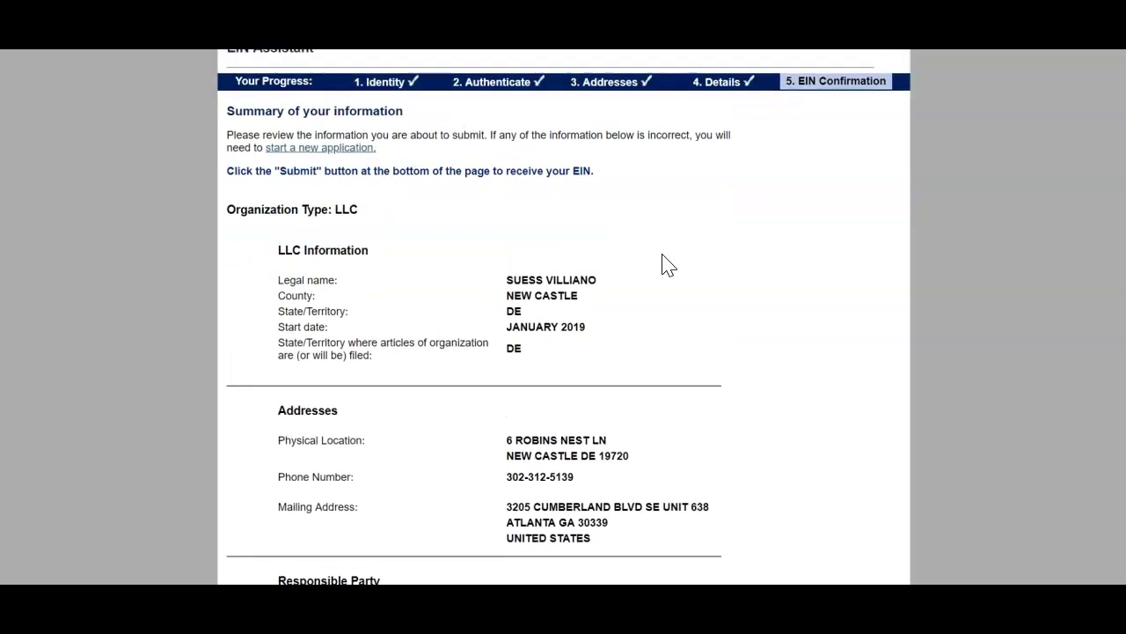
{"action": "scroll", "coordinate": [666, 264], "scroll_direction": "down", "scroll_amount": 12}
{"action": "scroll", "coordinate": [666, 264], "scroll_direction": "down", "scroll_amount": 4}
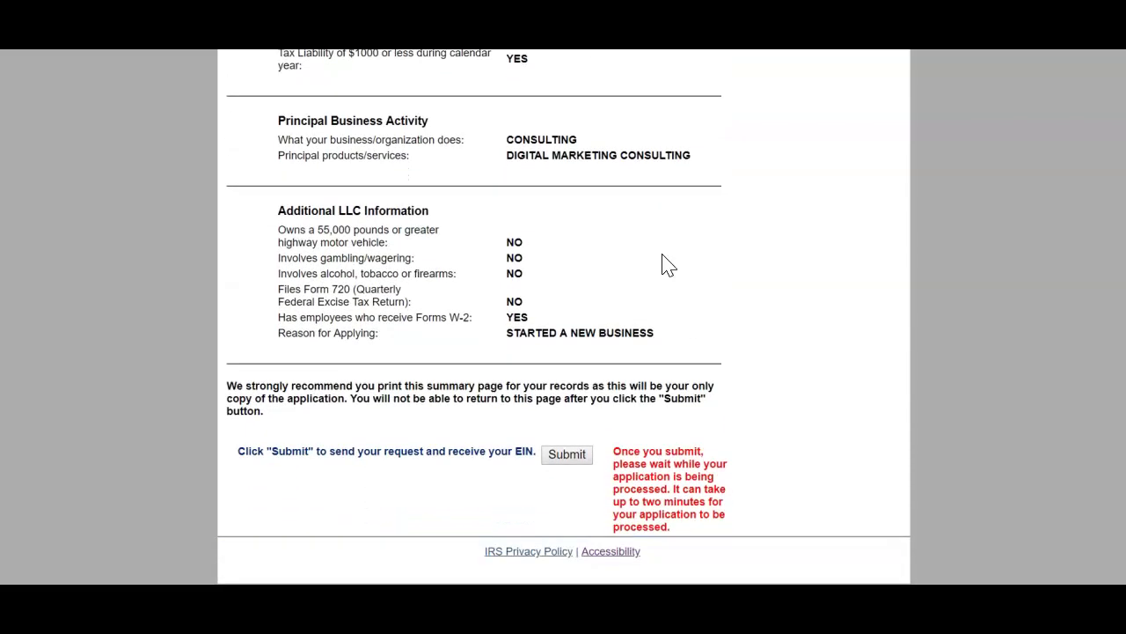
{"action": "left_click", "coordinate": [560, 461]}
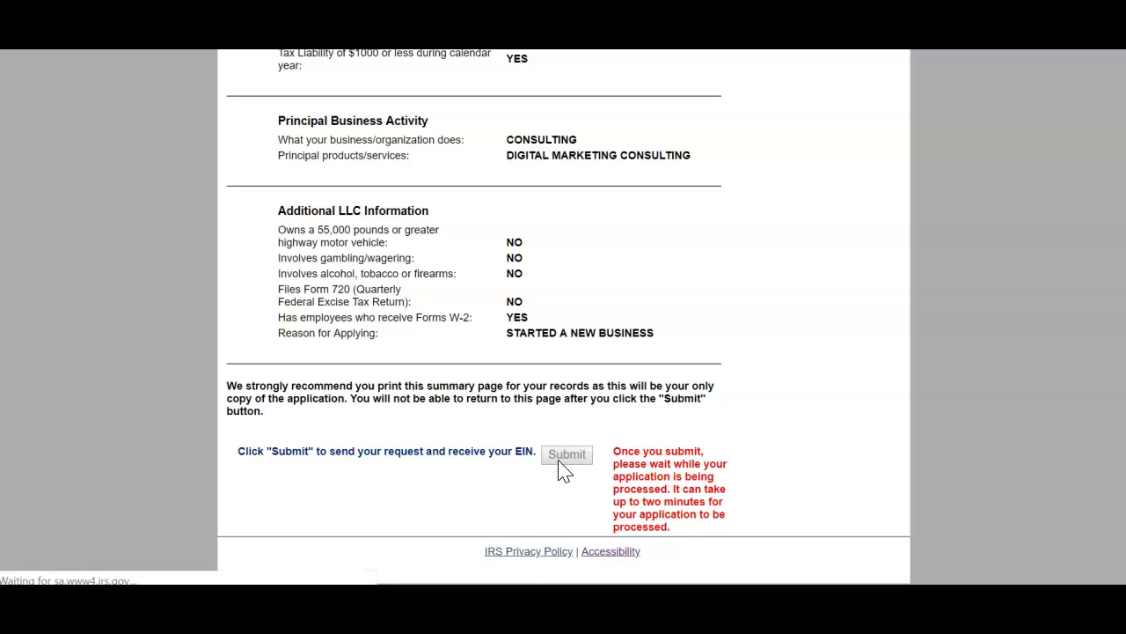
{"action": "scroll", "coordinate": [560, 461], "scroll_direction": "down", "scroll_amount": 1}
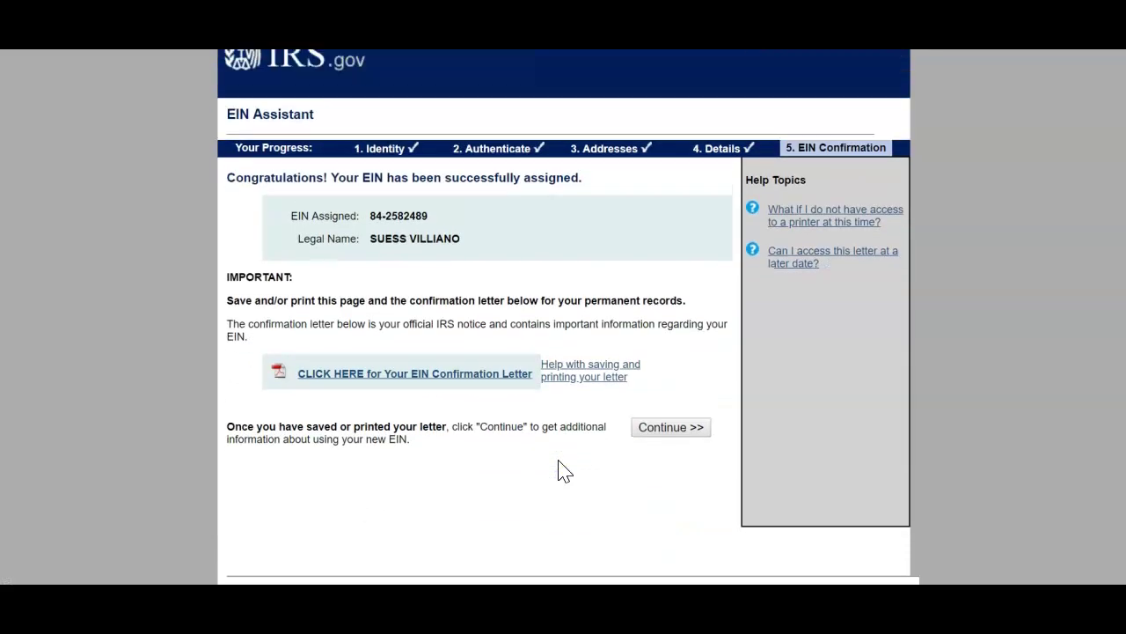
Step: Highlight the full EIN Assigned number on the confirmation page
{"action": "scroll", "coordinate": [564, 471], "scroll_direction": "up", "scroll_amount": 1}
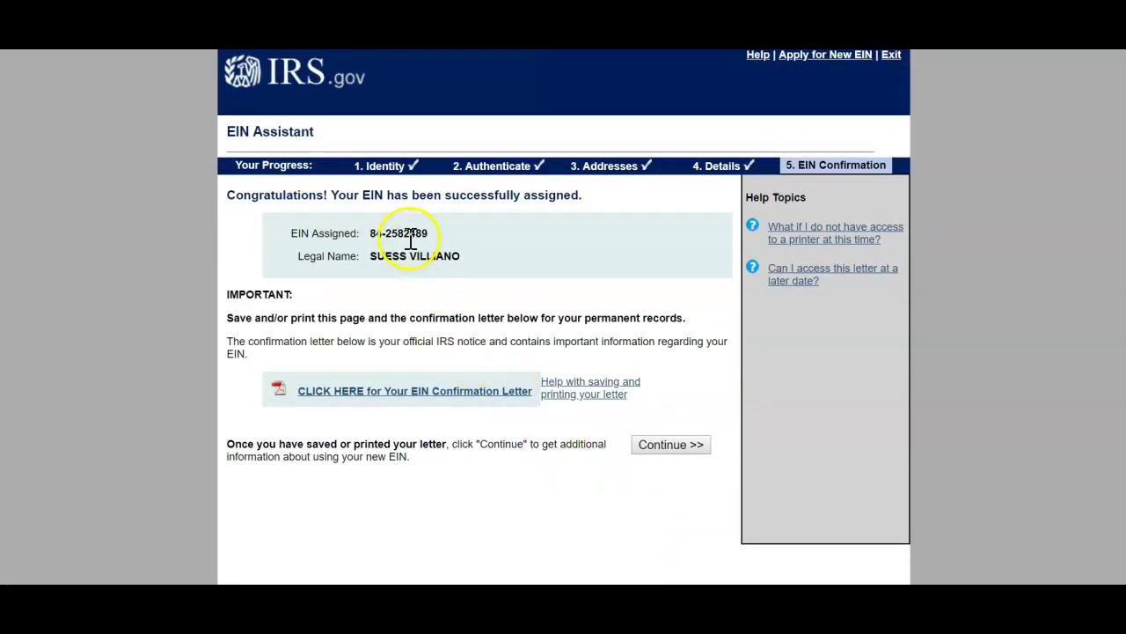
{"action": "scroll", "coordinate": [483, 284], "scroll_direction": "down", "scroll_amount": 2}
{"action": "scroll", "coordinate": [488, 295], "scroll_direction": "up", "scroll_amount": 2}
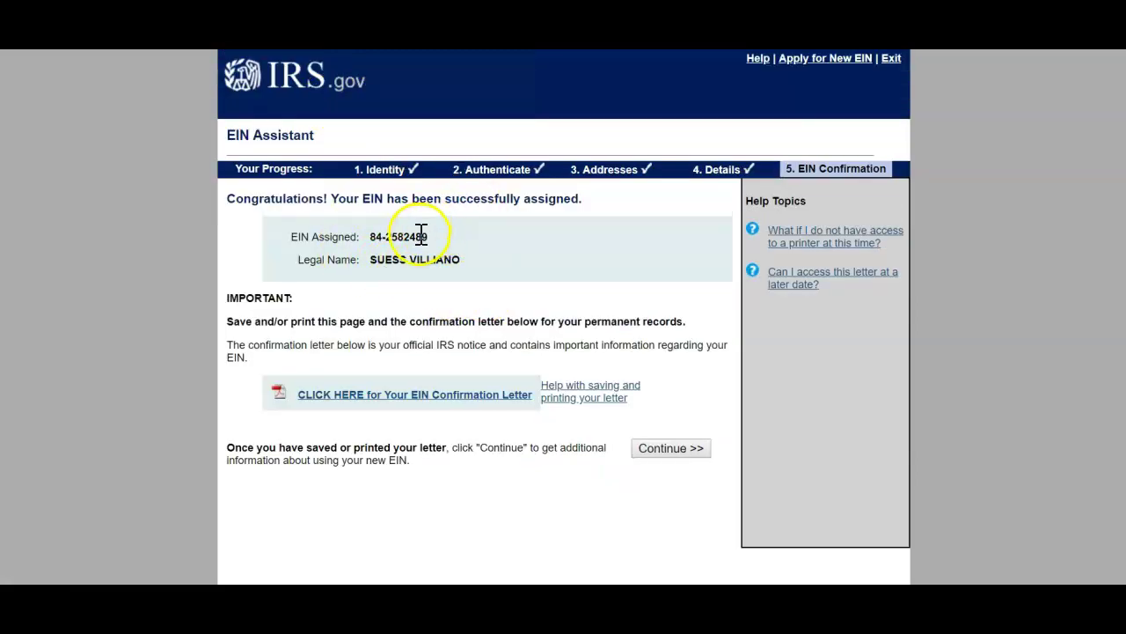
{"action": "left_click_drag", "start_coordinate": [422, 231], "coordinate": [284, 234]}
{"action": "left_click_drag", "start_coordinate": [452, 234], "coordinate": [373, 242]}
Step: Open the CP 575 A Notice confirmation letter PDF and scroll through its pages
{"action": "left_click", "coordinate": [423, 394]}
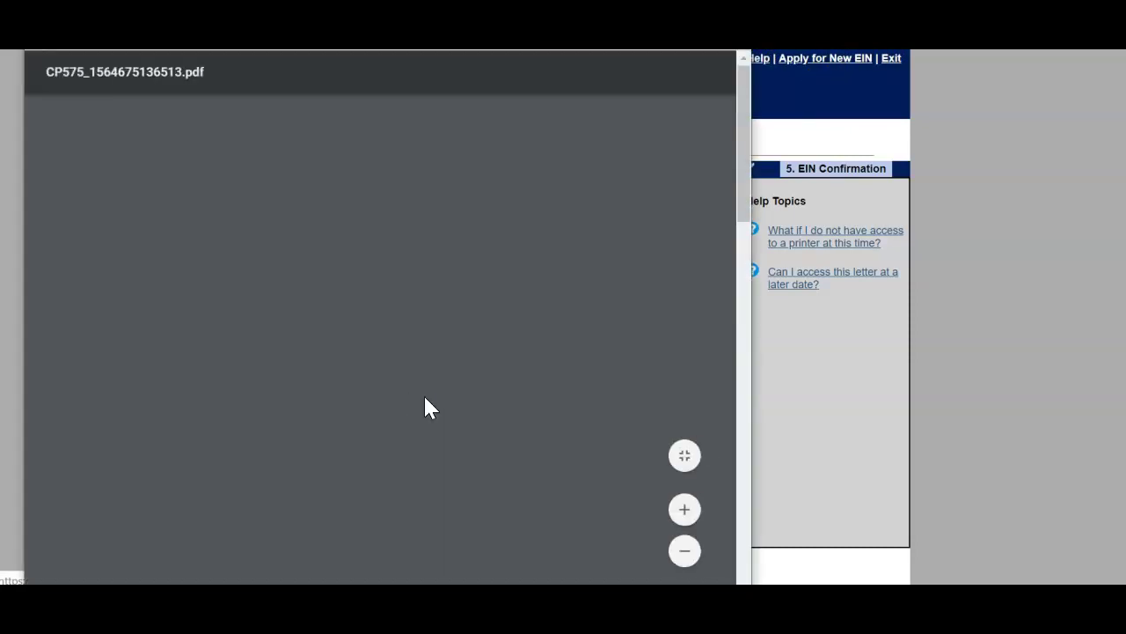
{"action": "scroll", "coordinate": [425, 399], "scroll_direction": "down", "scroll_amount": 7}
{"action": "scroll", "coordinate": [425, 407], "scroll_direction": "down", "scroll_amount": 1}
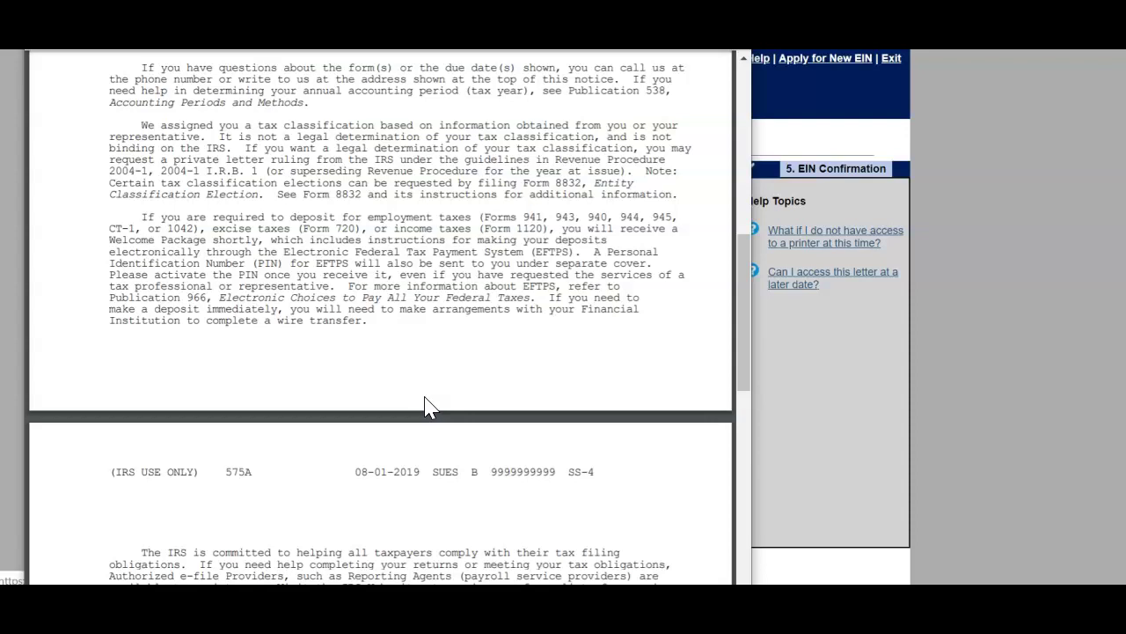
{"action": "scroll", "coordinate": [424, 407], "scroll_direction": "down", "scroll_amount": 1}
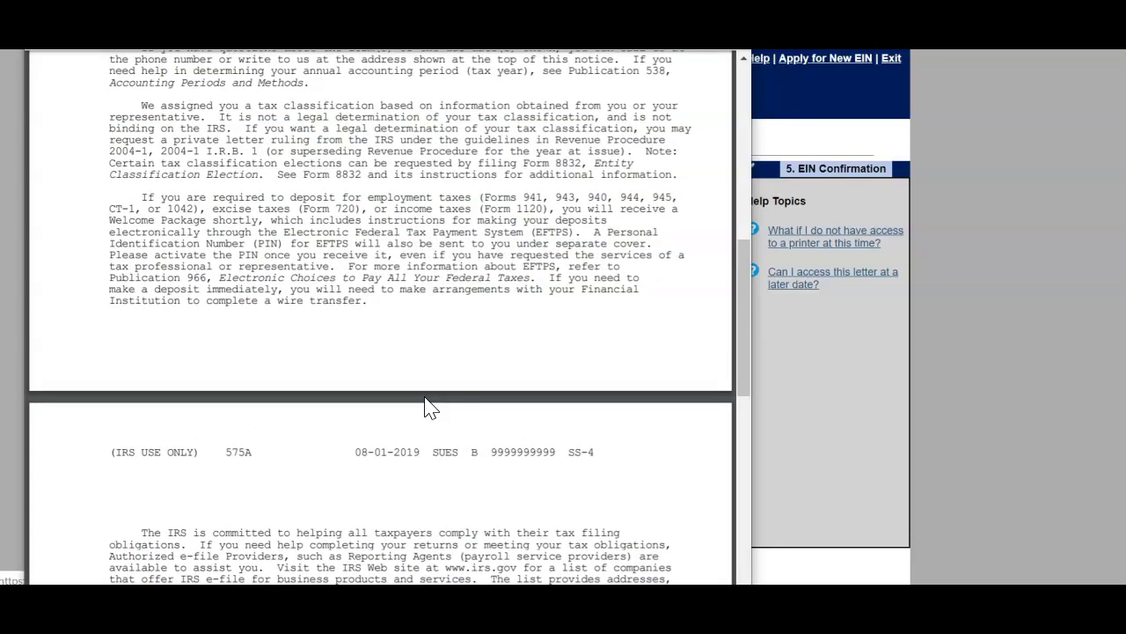
{"action": "mouse_move", "coordinate": [297, 360]}
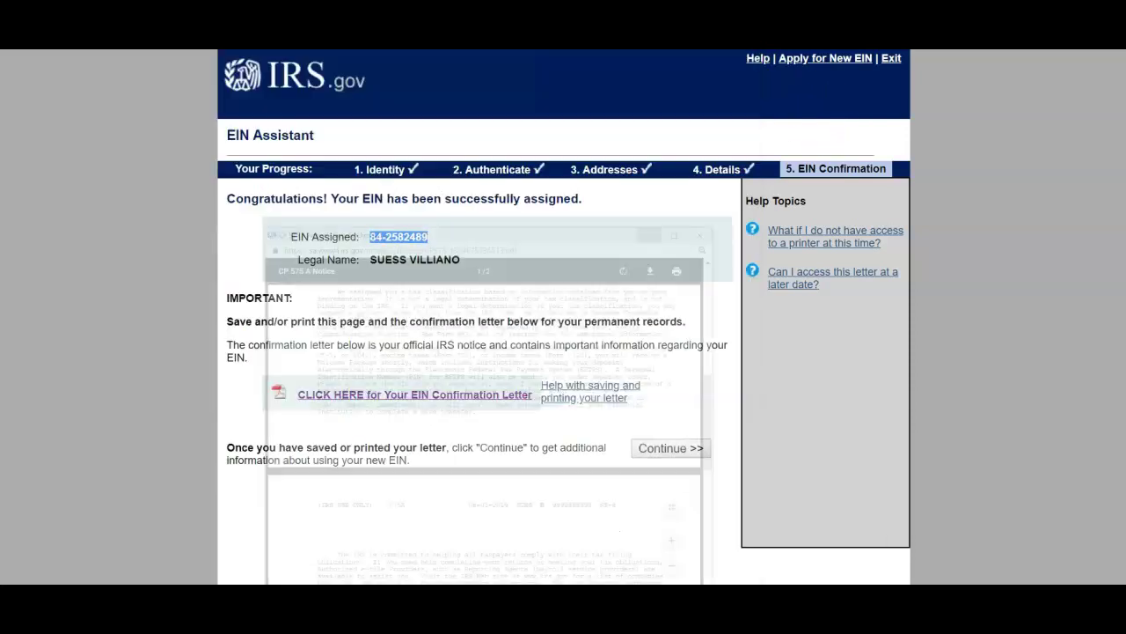
Step: Enter the LIV8 website address in Chrome's address bar and load it
{"action": "type", "text": "l.com"}
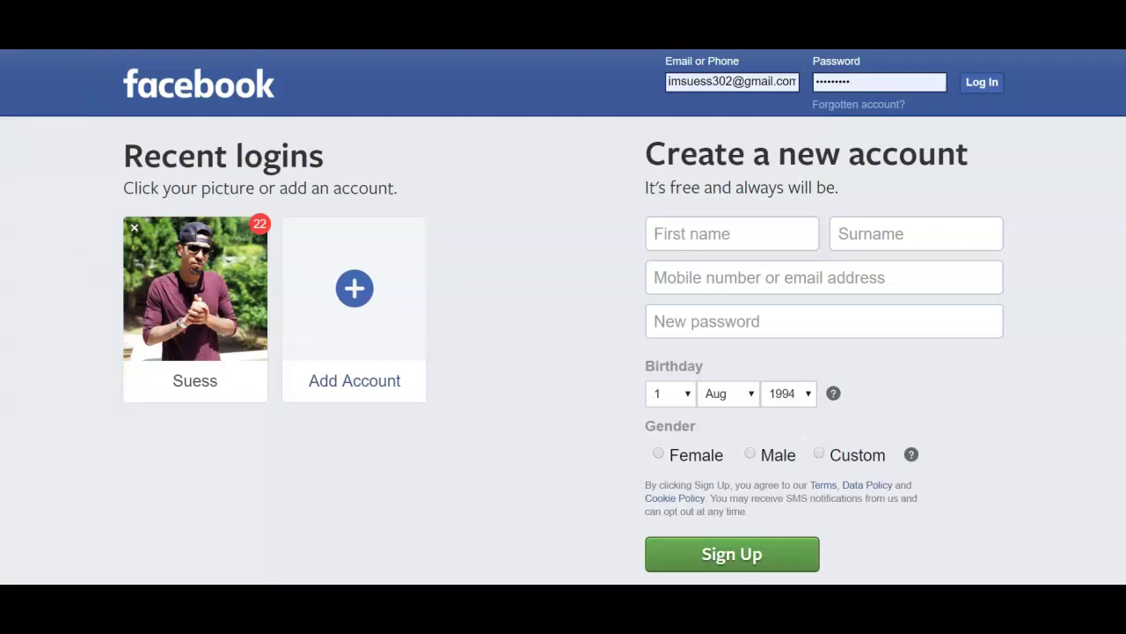
{"action": "key", "text": "ctrl+l"}
{"action": "type", "text": "lic"}
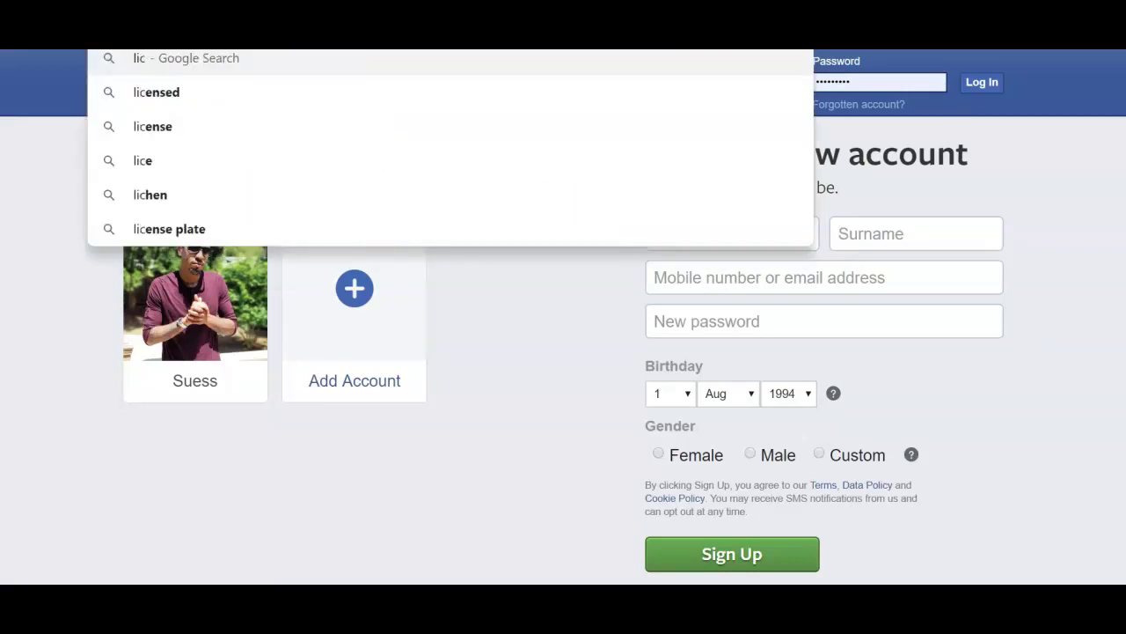
{"action": "key", "text": "BackSpace"}
{"action": "type", "text": "v"}
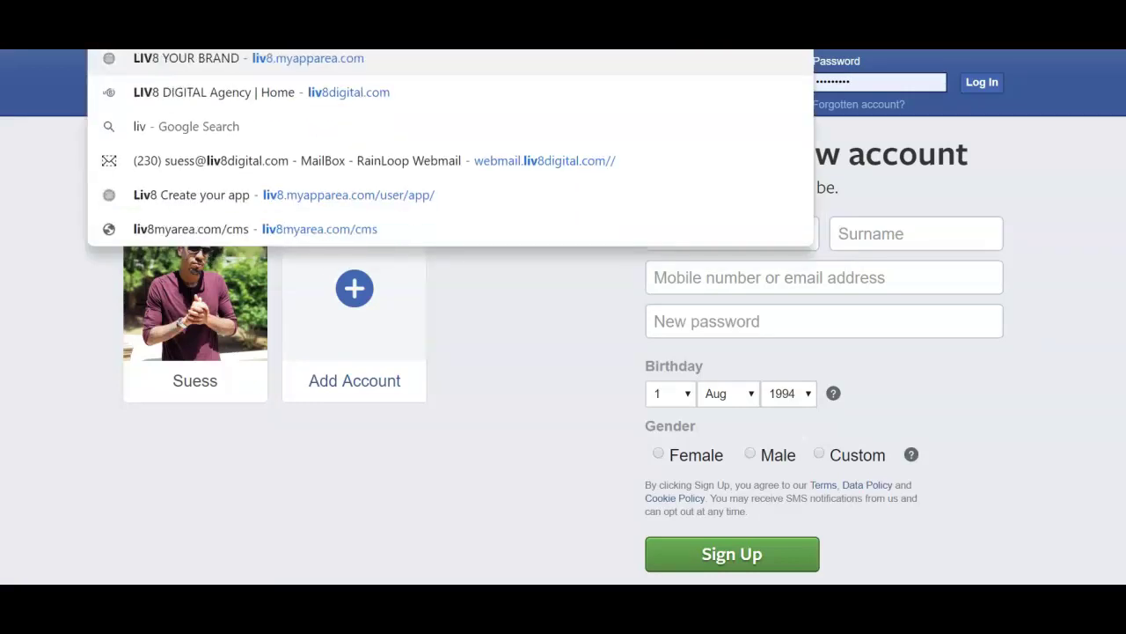
{"action": "type", "text": "8f"}
{"action": "key", "text": "Return"}
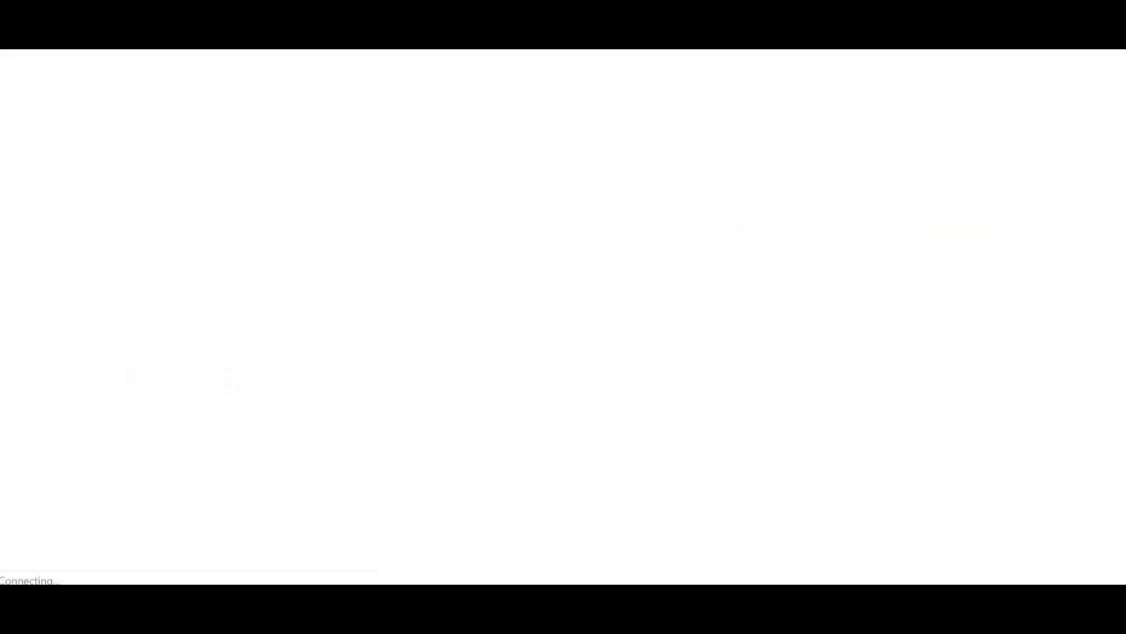